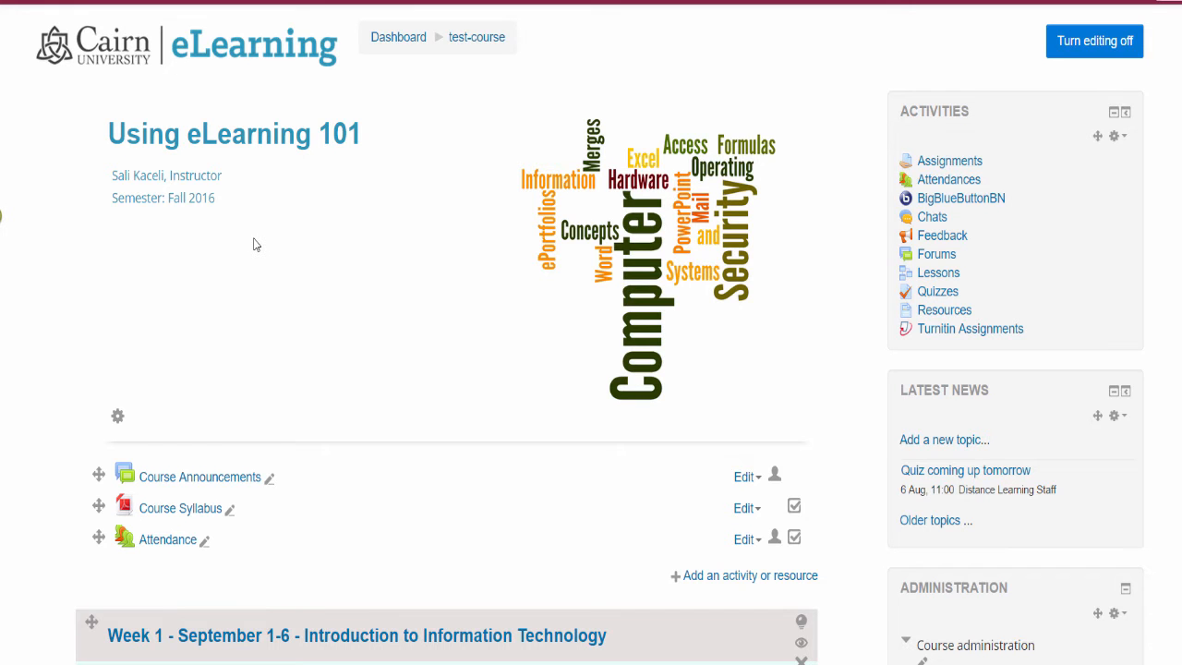
Step: Go to the dashboard and set the number of courses to display to Always show all
scroll(253, 305, down, 6)
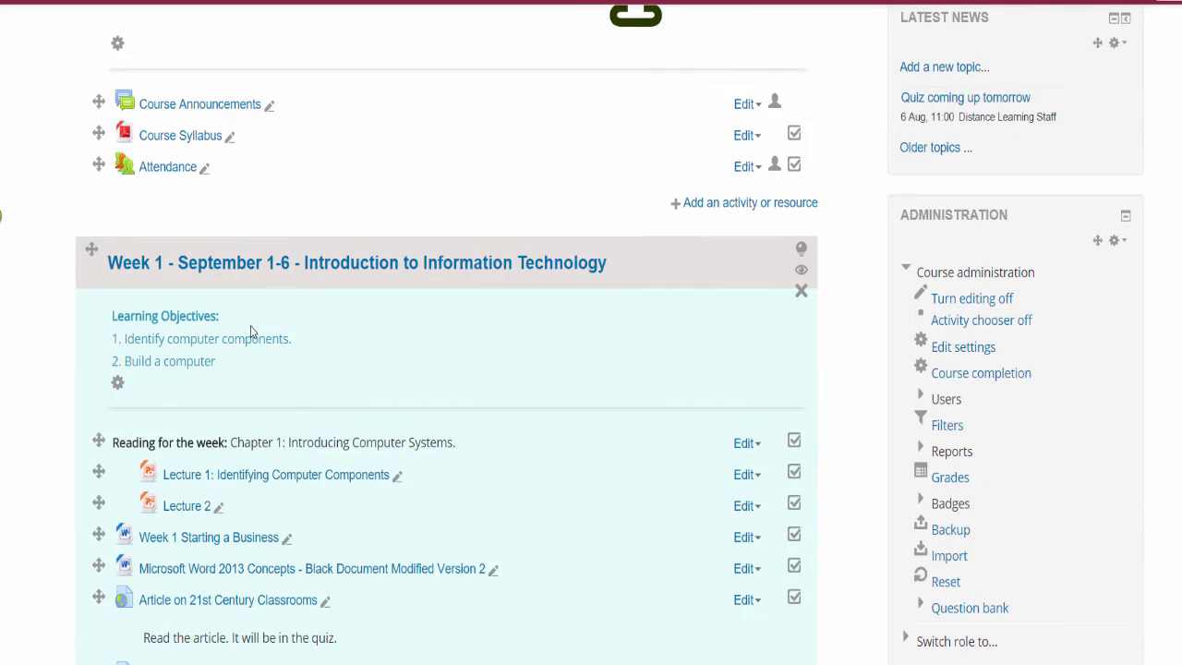
scroll(230, 381, down, 2)
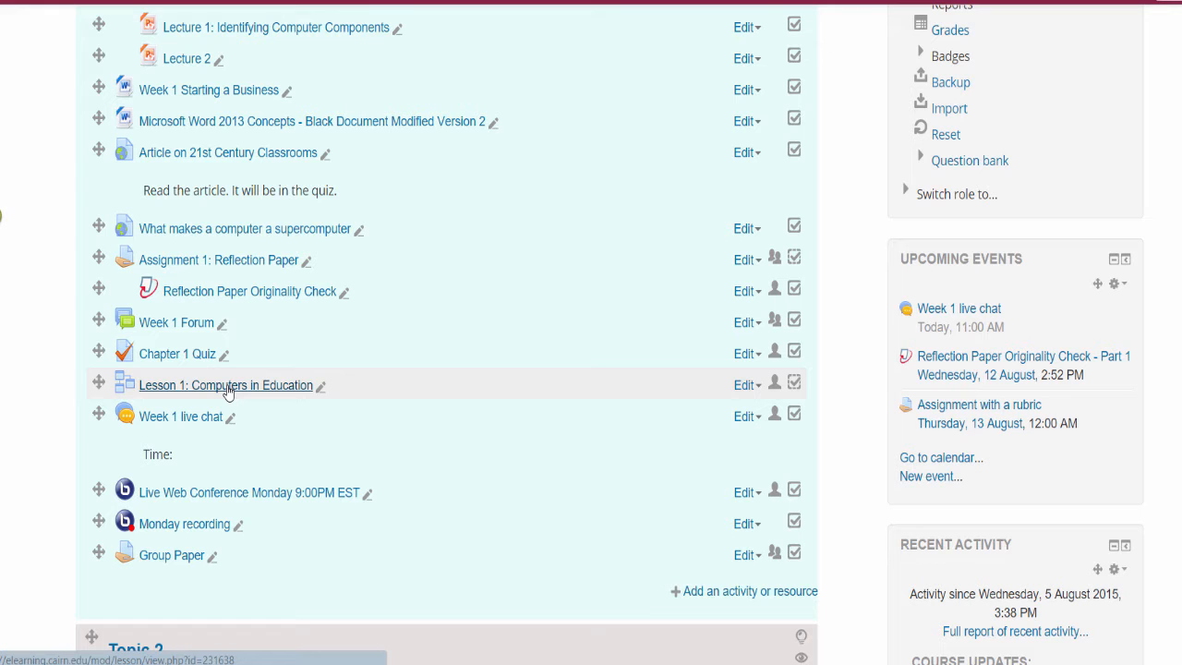
scroll(235, 383, up, 6)
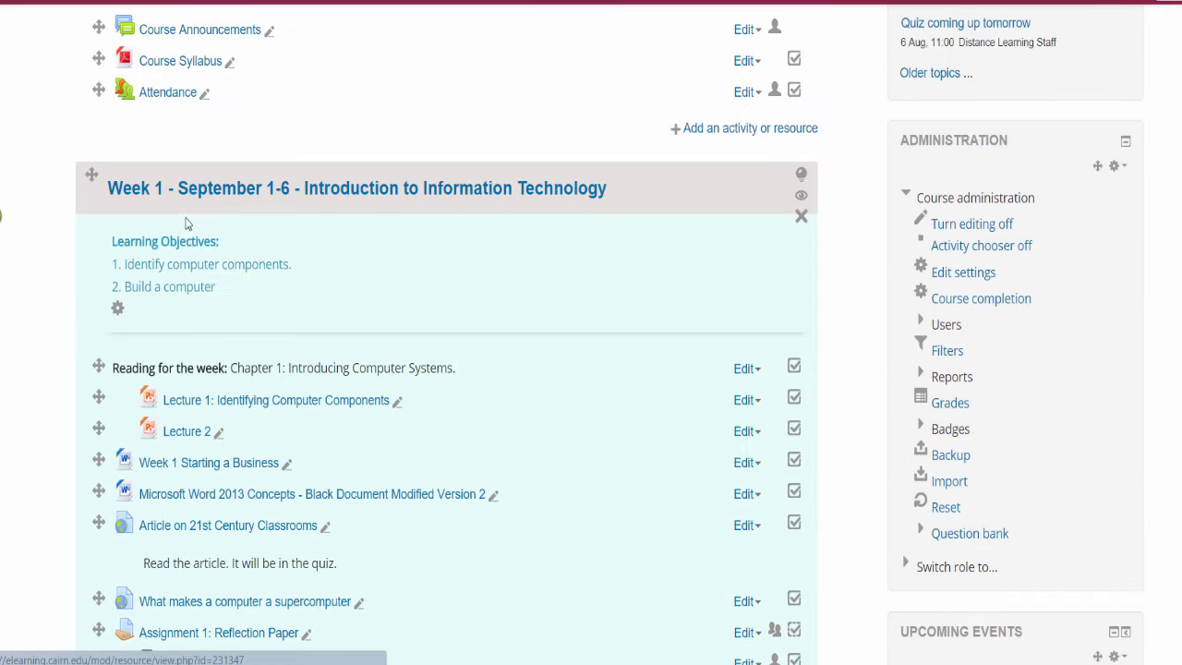
scroll(244, 268, up, 2)
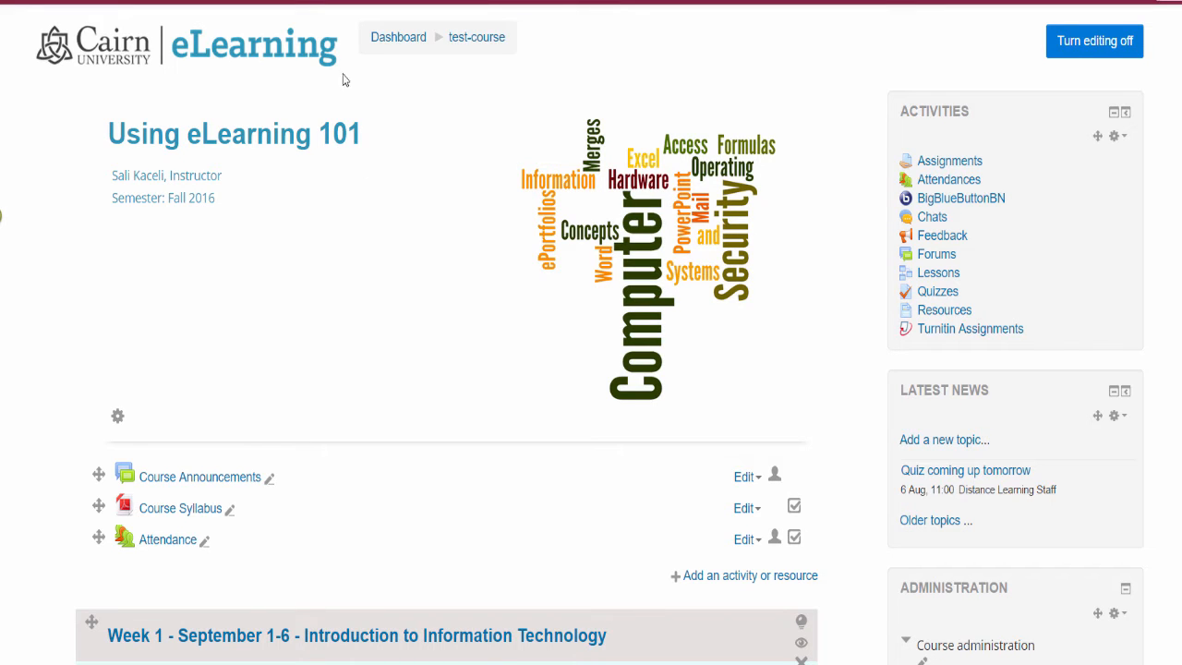
click(378, 37)
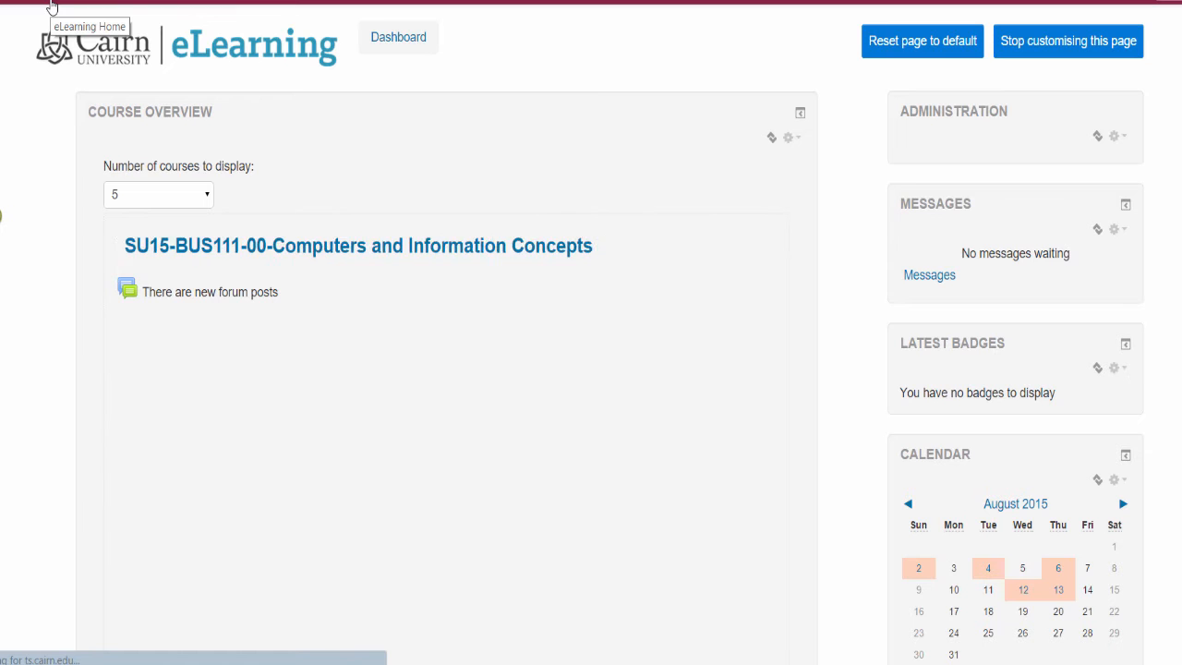
click(194, 196)
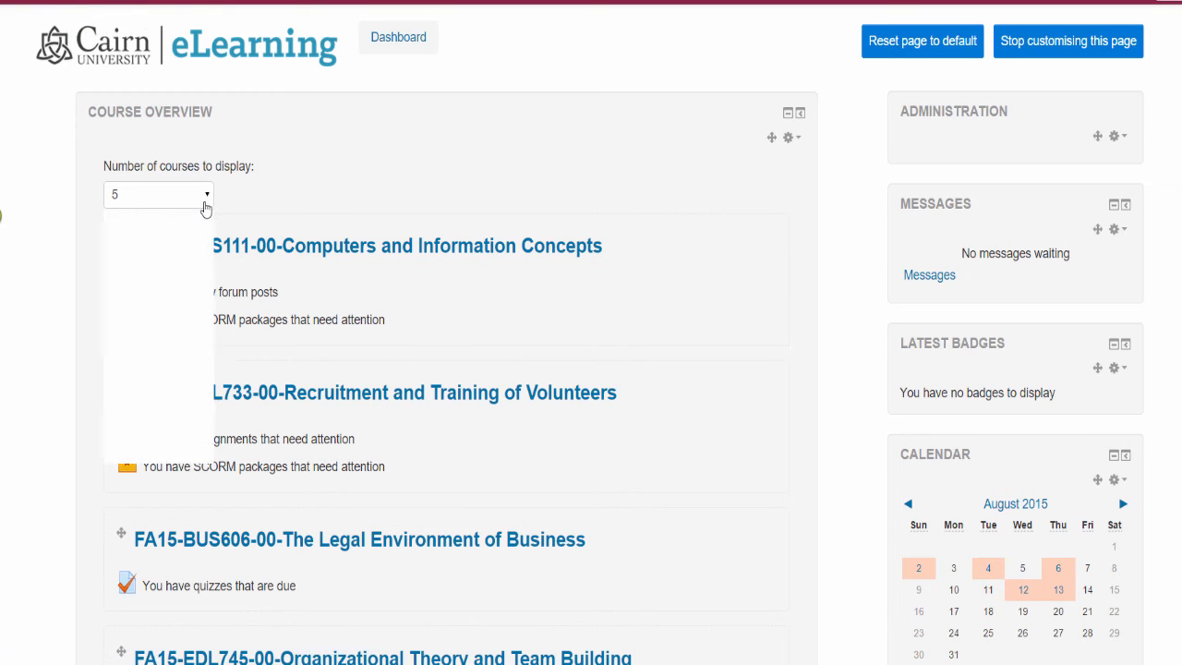
click(190, 214)
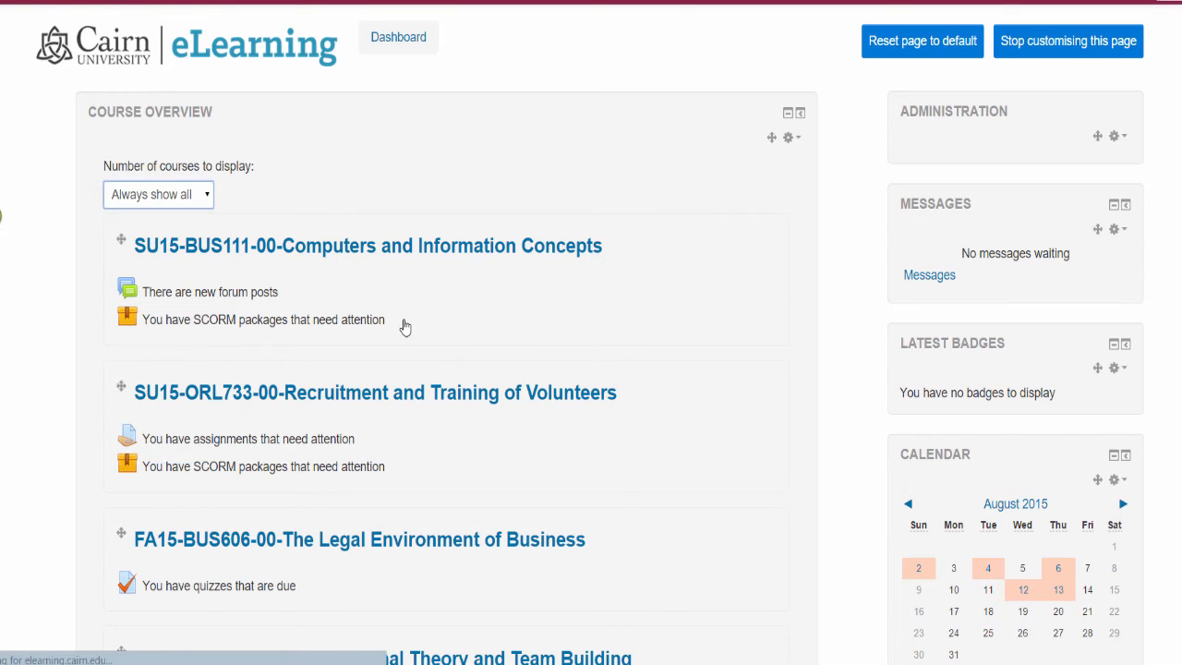
Step: Open the course named new course from the course overview
click(352, 245)
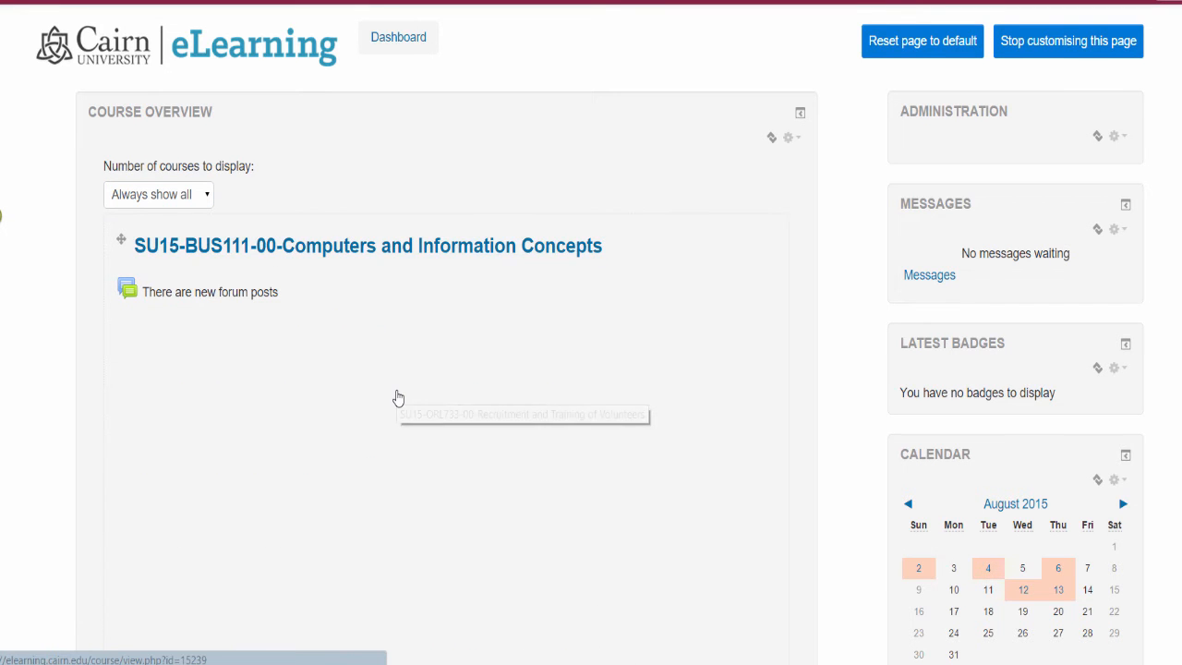
scroll(351, 388, down, 3)
scroll(351, 389, down, 3)
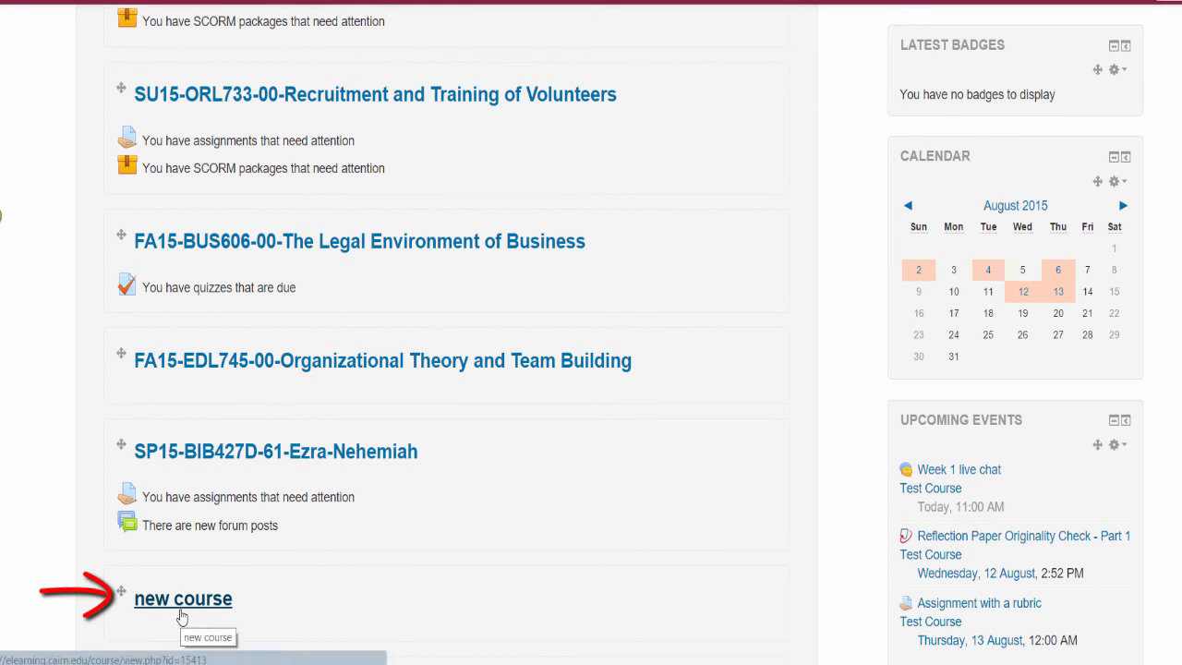
scroll(263, 614, down, 3)
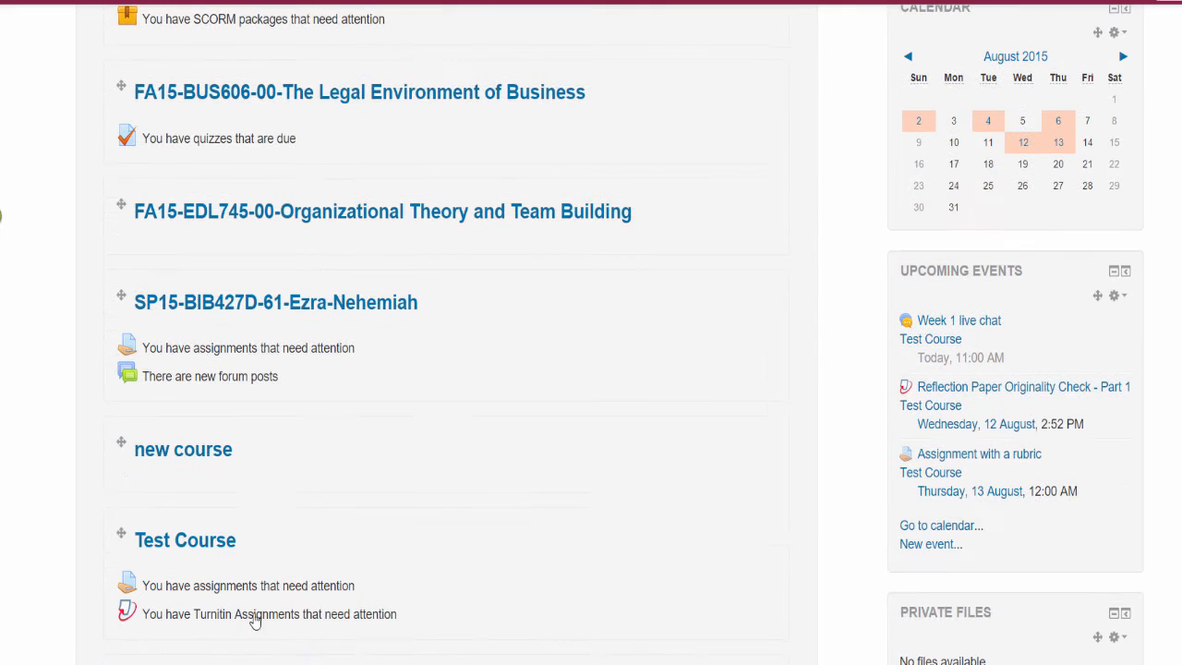
click(197, 467)
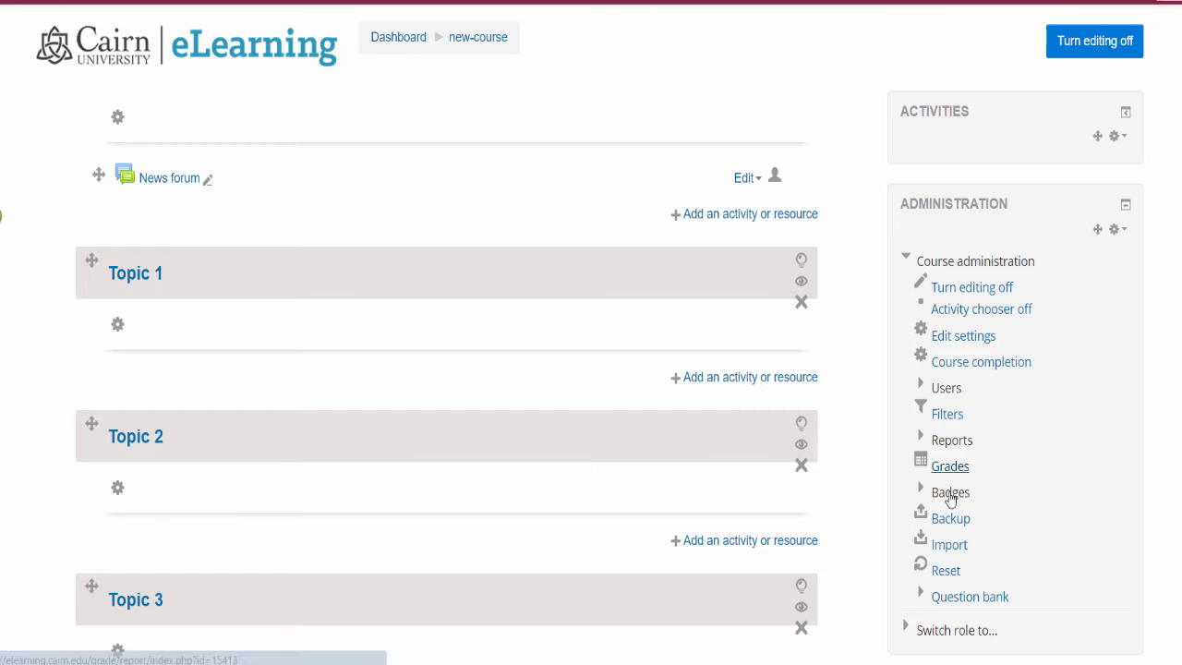
Step: Start an import into the new course and choose test-course as the course to import data from
click(949, 550)
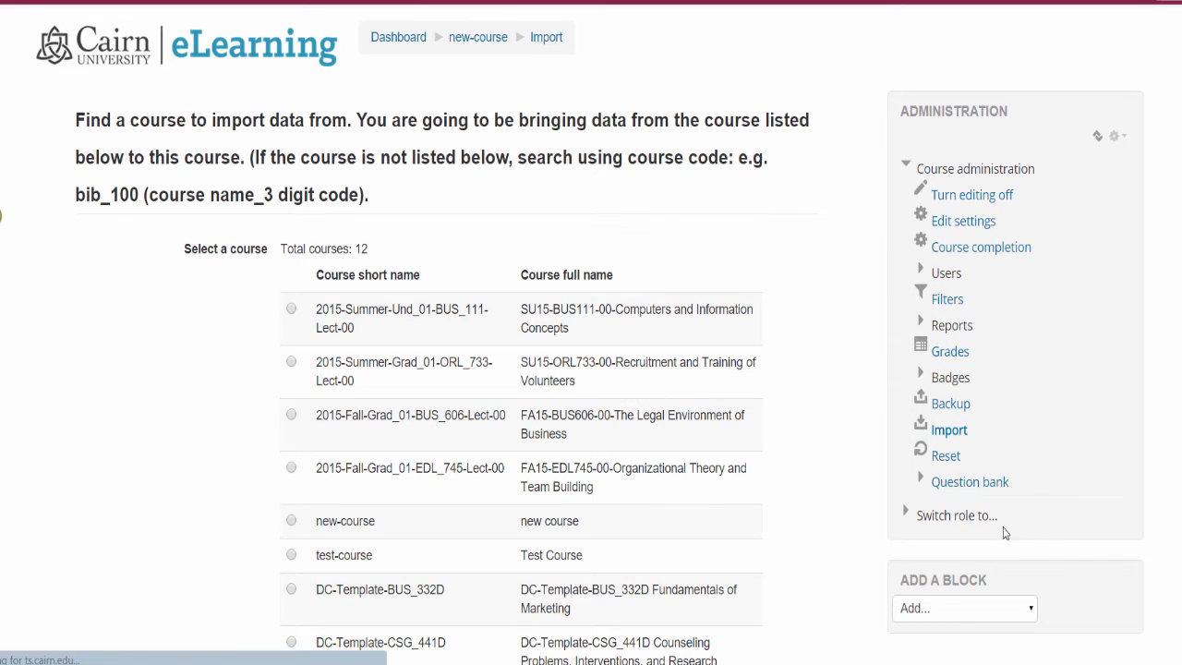
scroll(246, 416, down, 1)
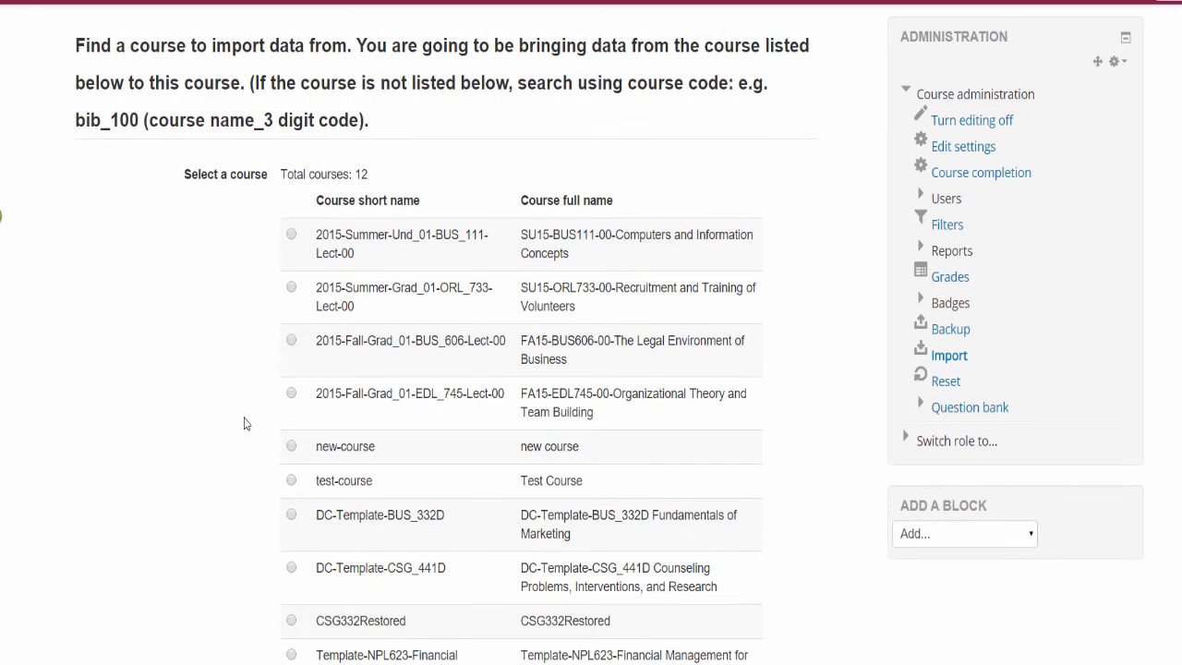
click(292, 482)
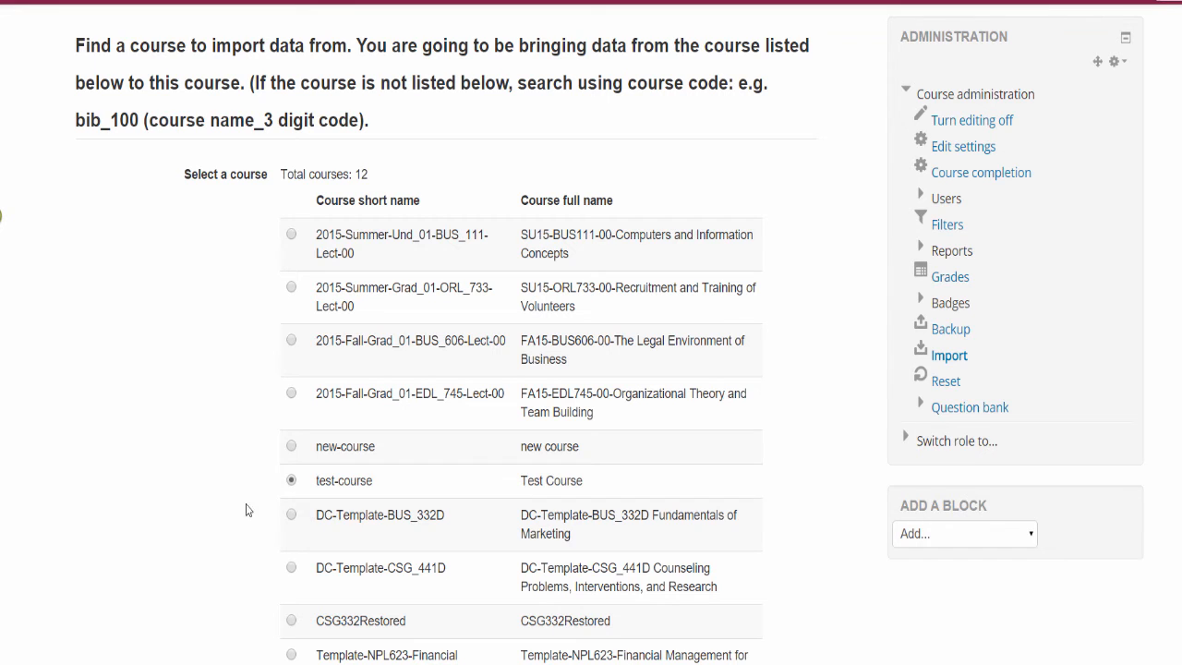
scroll(323, 508, down, 4)
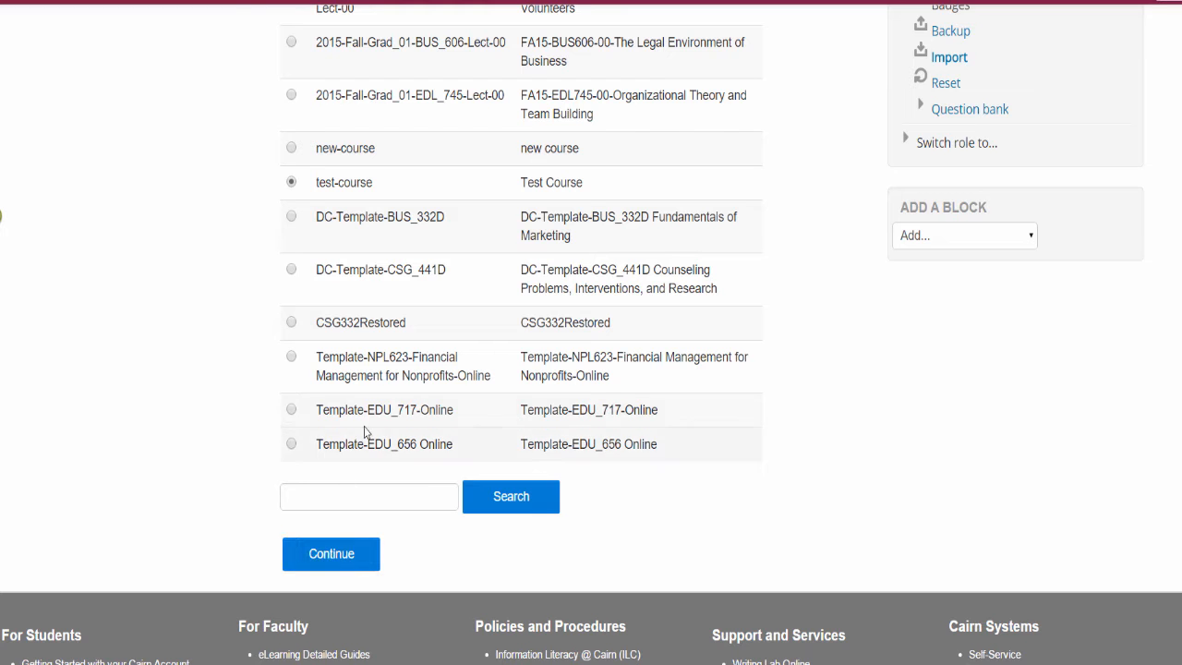
scroll(494, 412, up, 4)
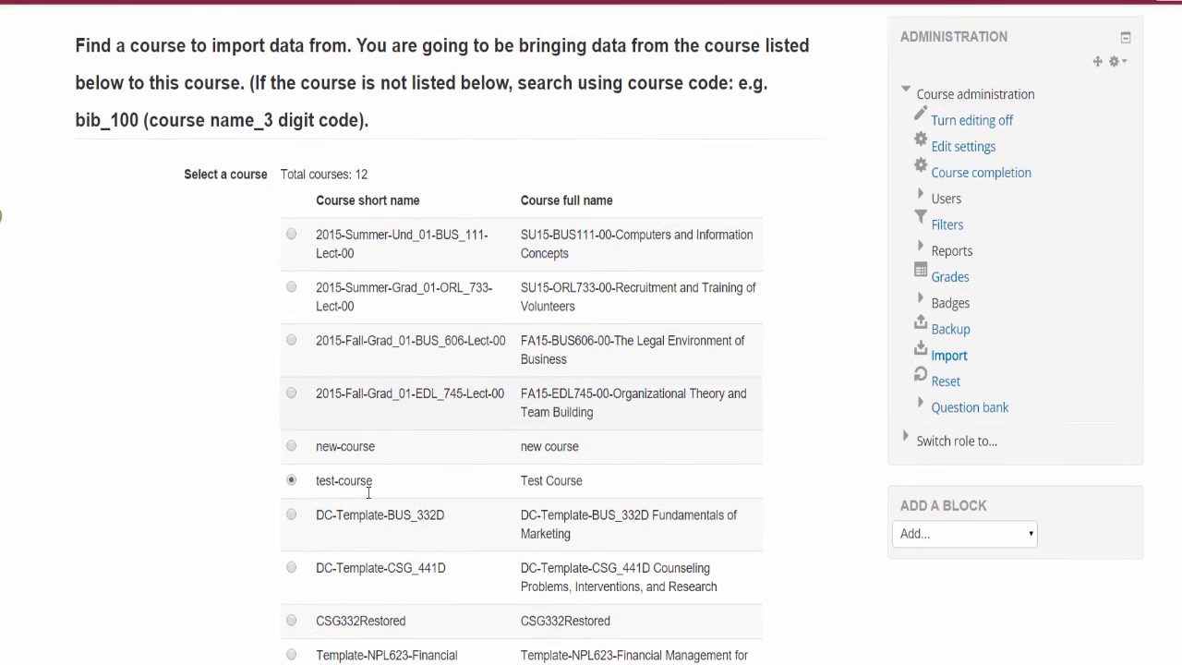
scroll(368, 493, down, 3)
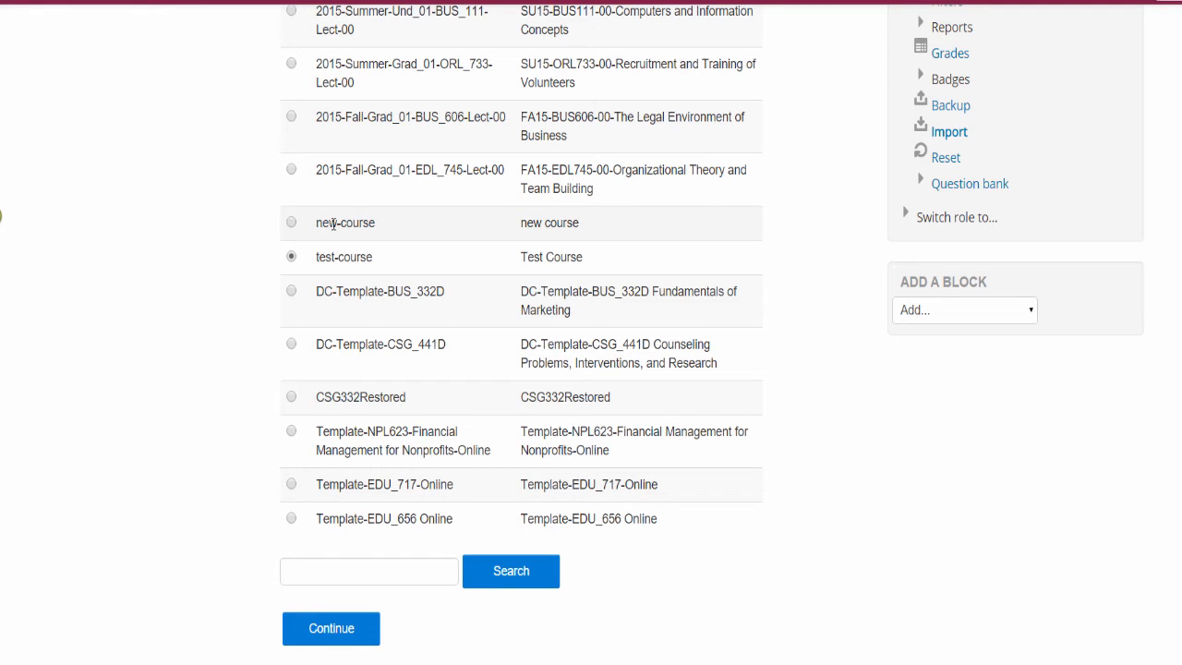
Step: Enter the course code edu_101 in the search field for import source courses
click(322, 571)
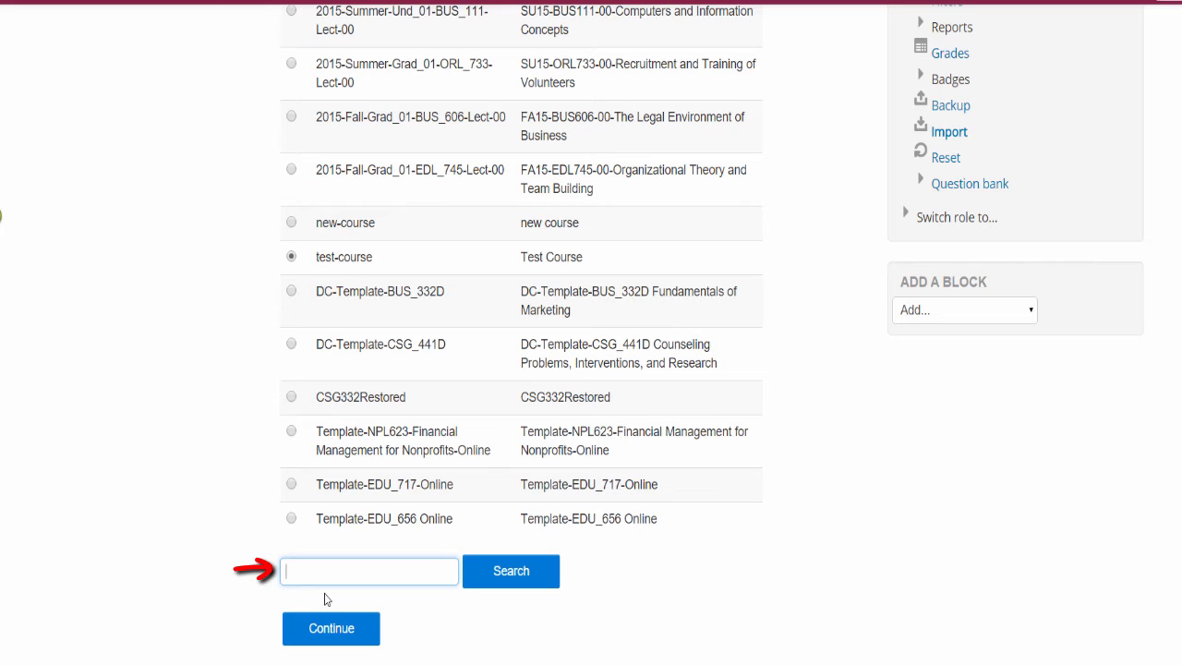
text(edu)
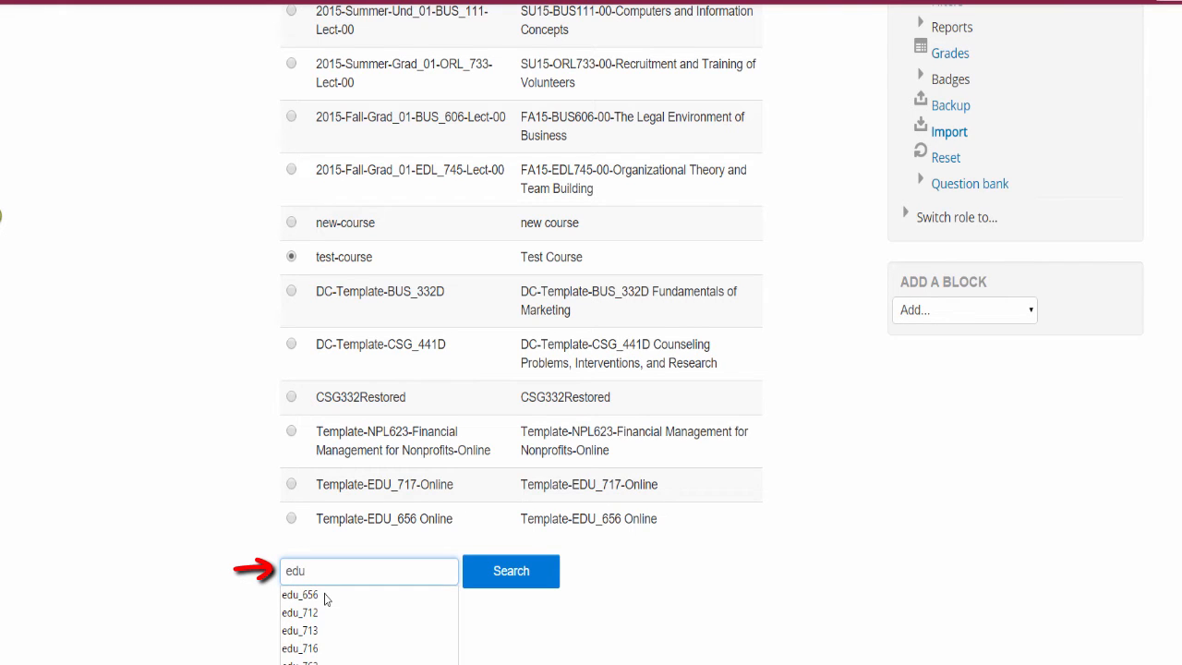
text(_101)
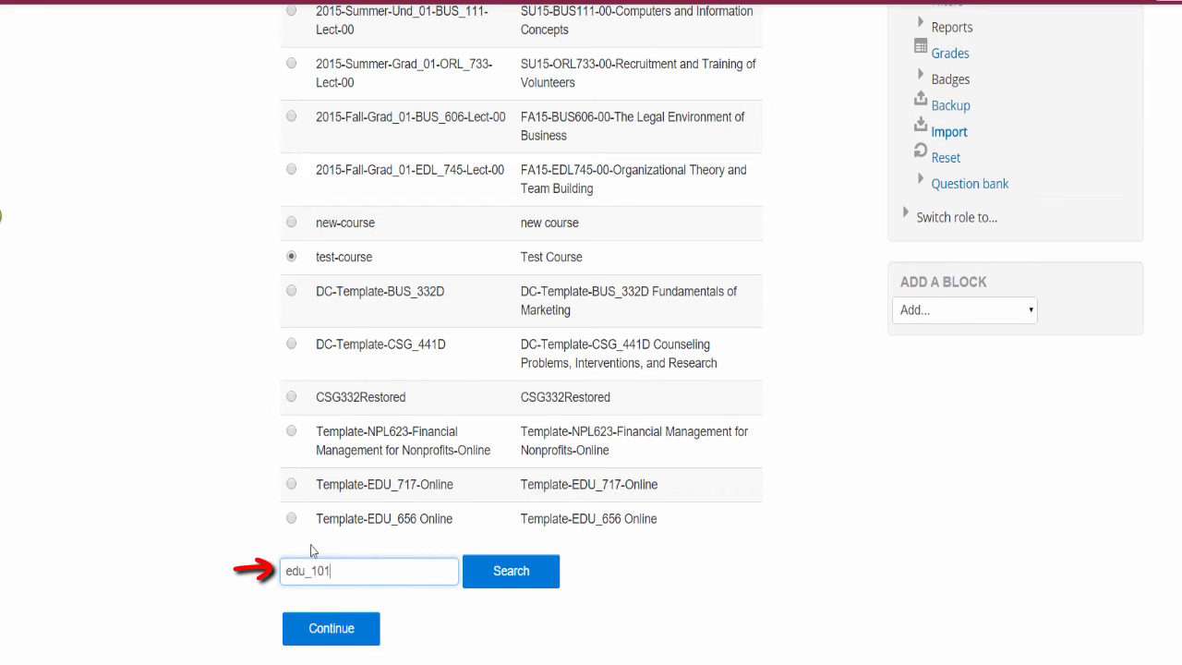
Step: Continue the import with test-course and accept the backup settings with every content type included
click(350, 630)
click(347, 640)
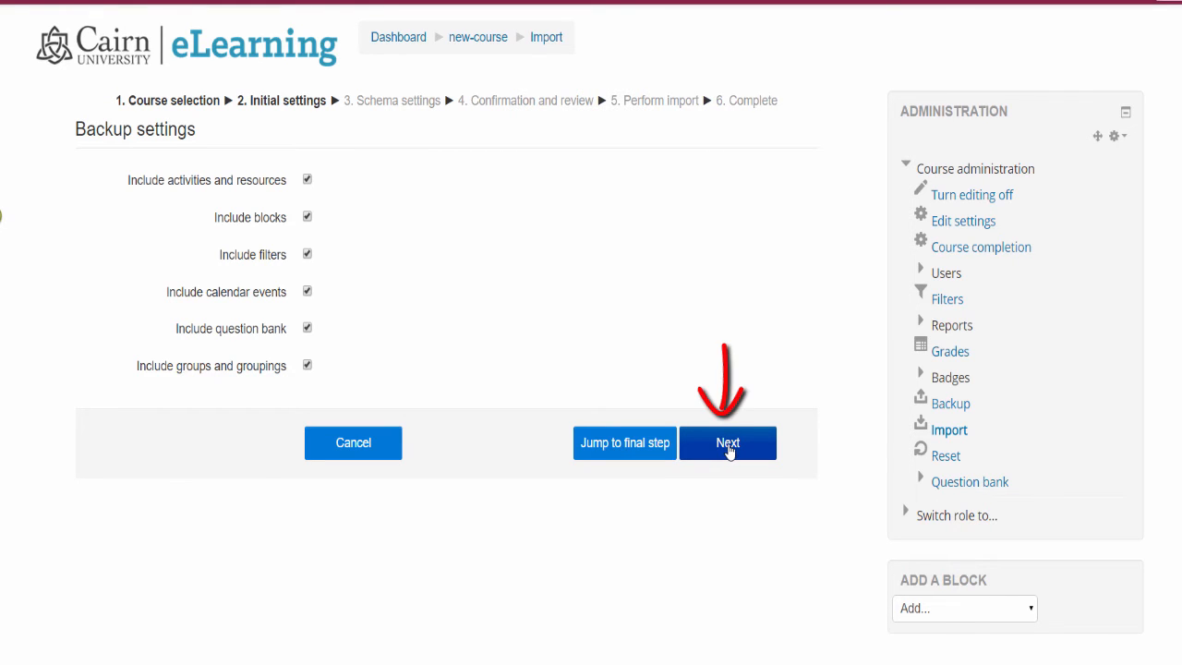
click(728, 447)
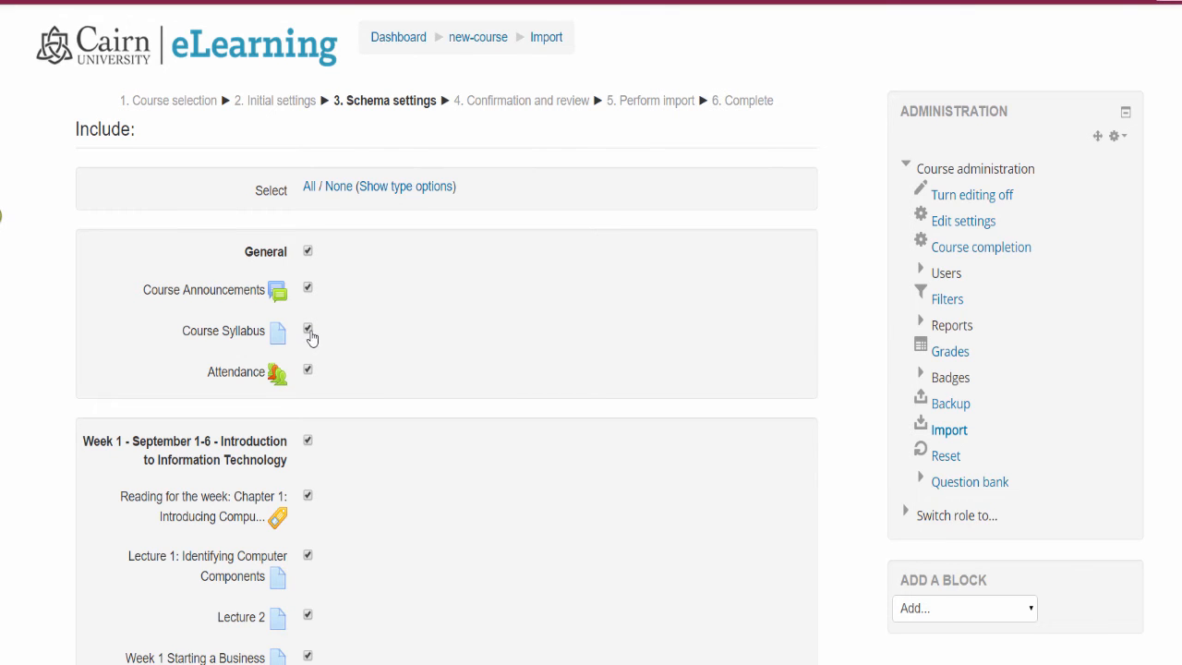
Step: Exclude Course Syllabus and Week 1 live chat from the import and proceed to the confirmation and review stage
click(309, 333)
scroll(320, 385, down, 3)
scroll(328, 426, down, 4)
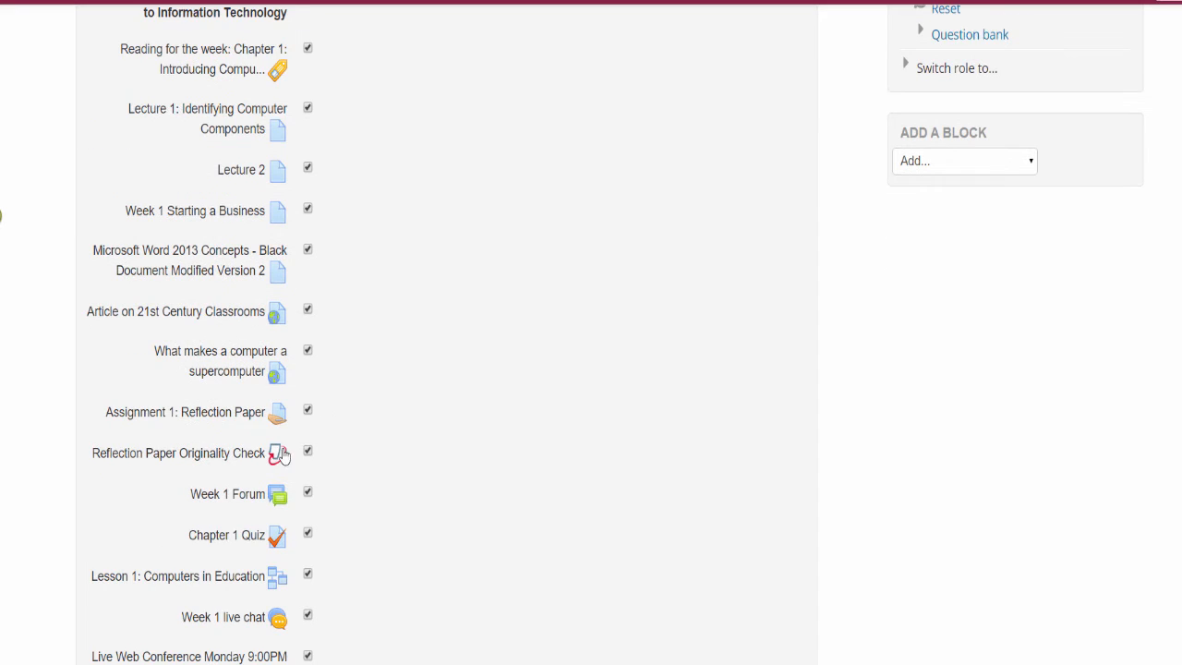
scroll(312, 514, down, 1)
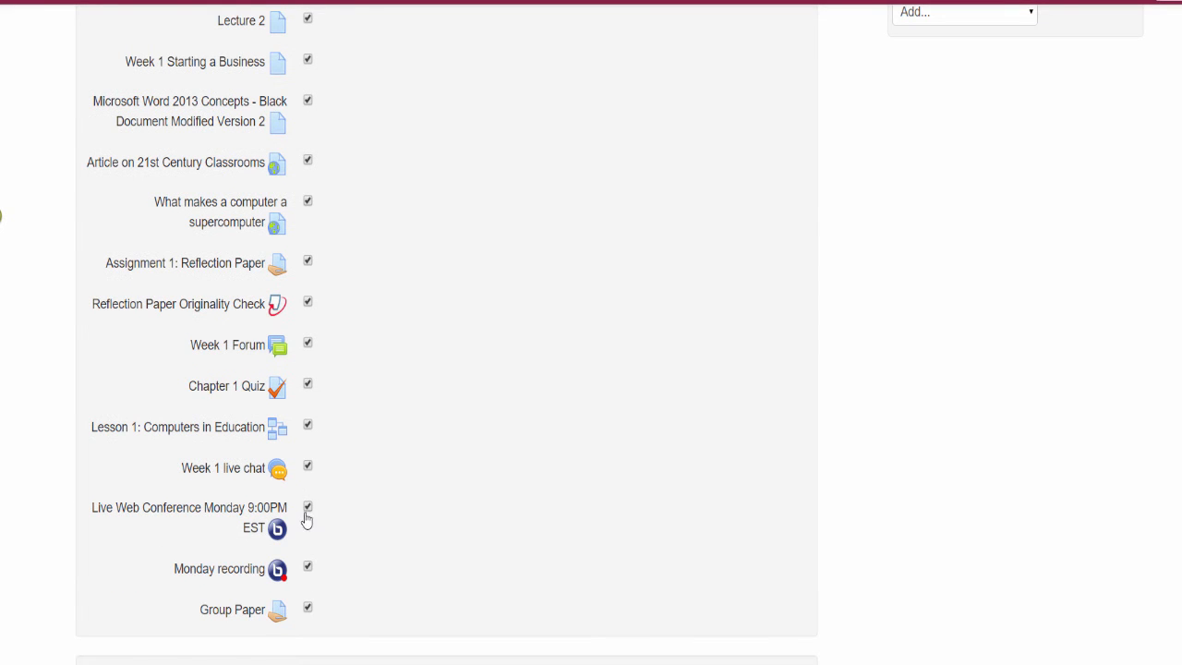
click(308, 469)
scroll(433, 525, down, 6)
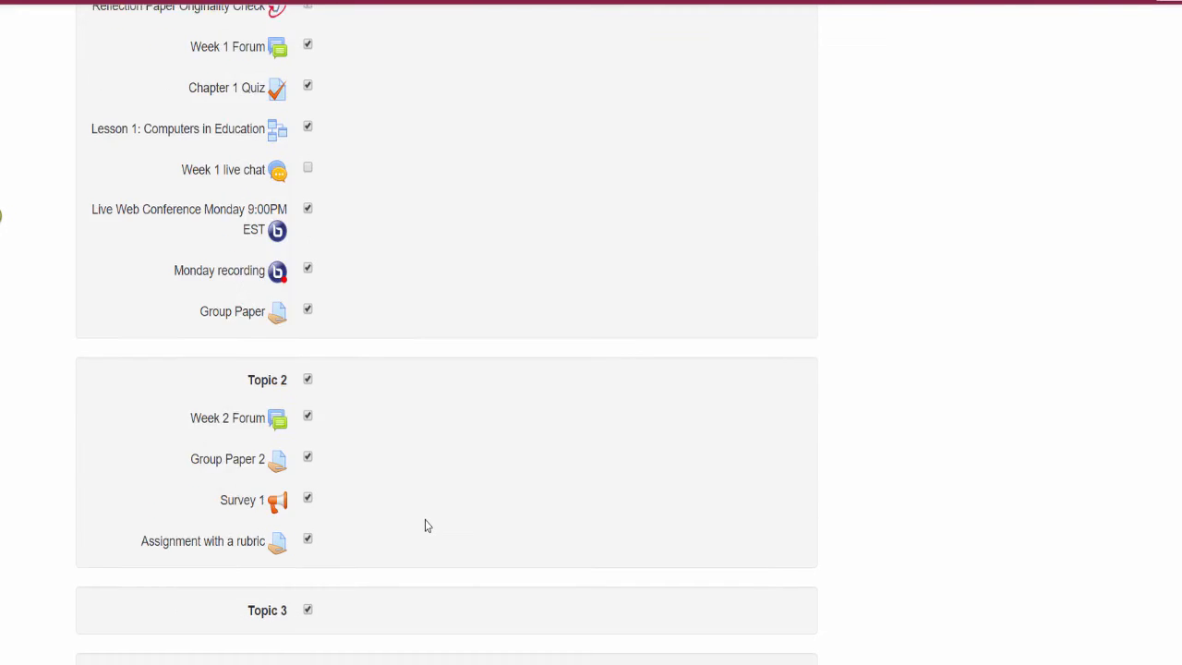
scroll(454, 499, up, 6)
scroll(451, 493, down, 13)
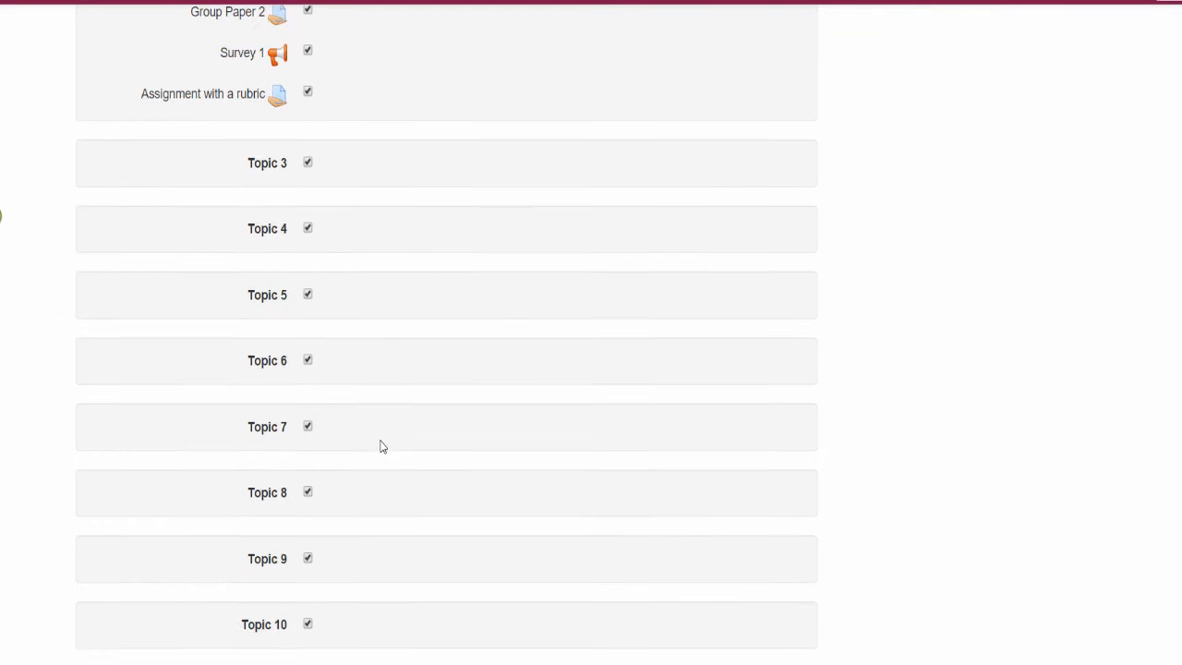
scroll(318, 466, down, 20)
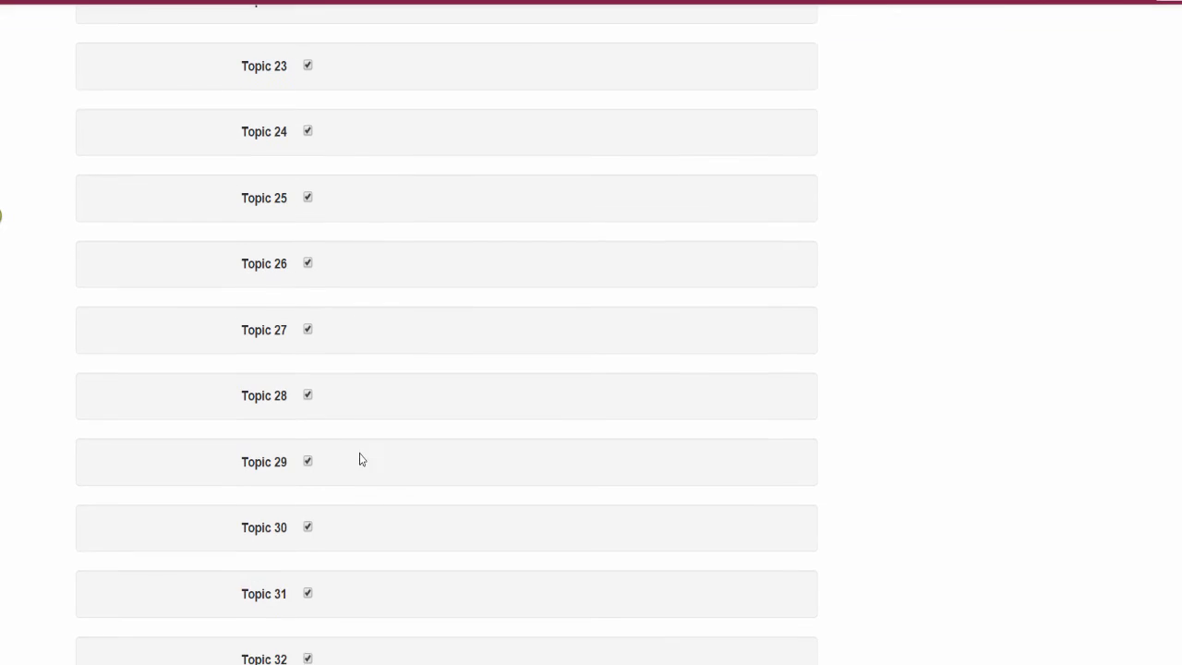
scroll(338, 455, down, 5)
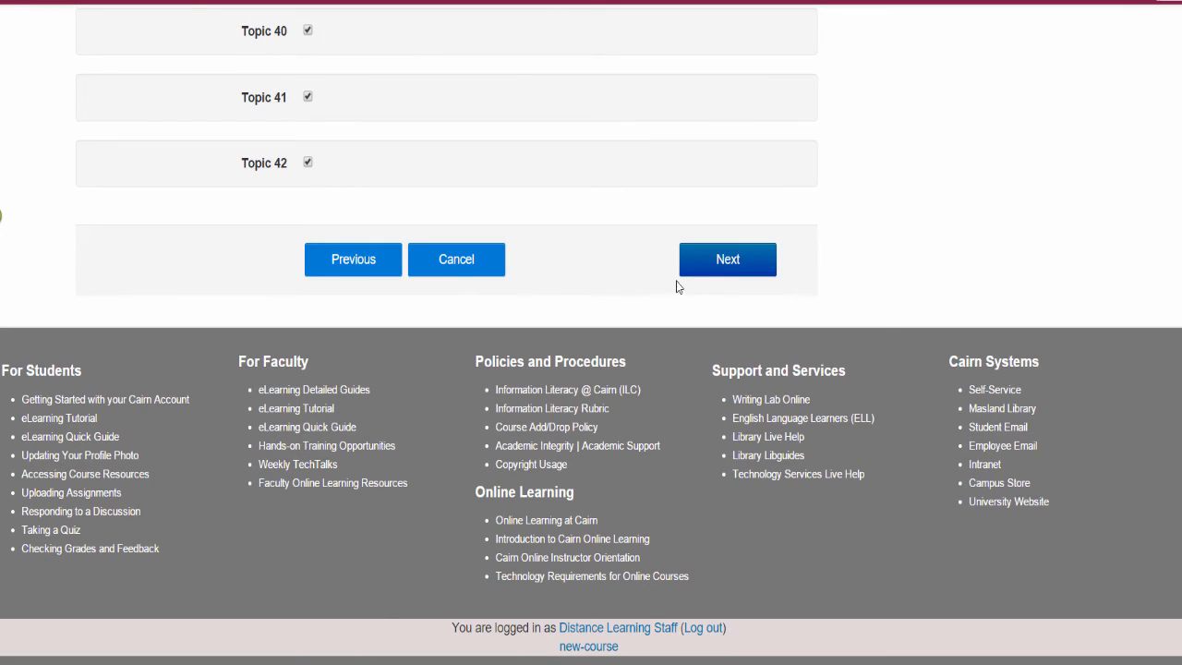
click(743, 272)
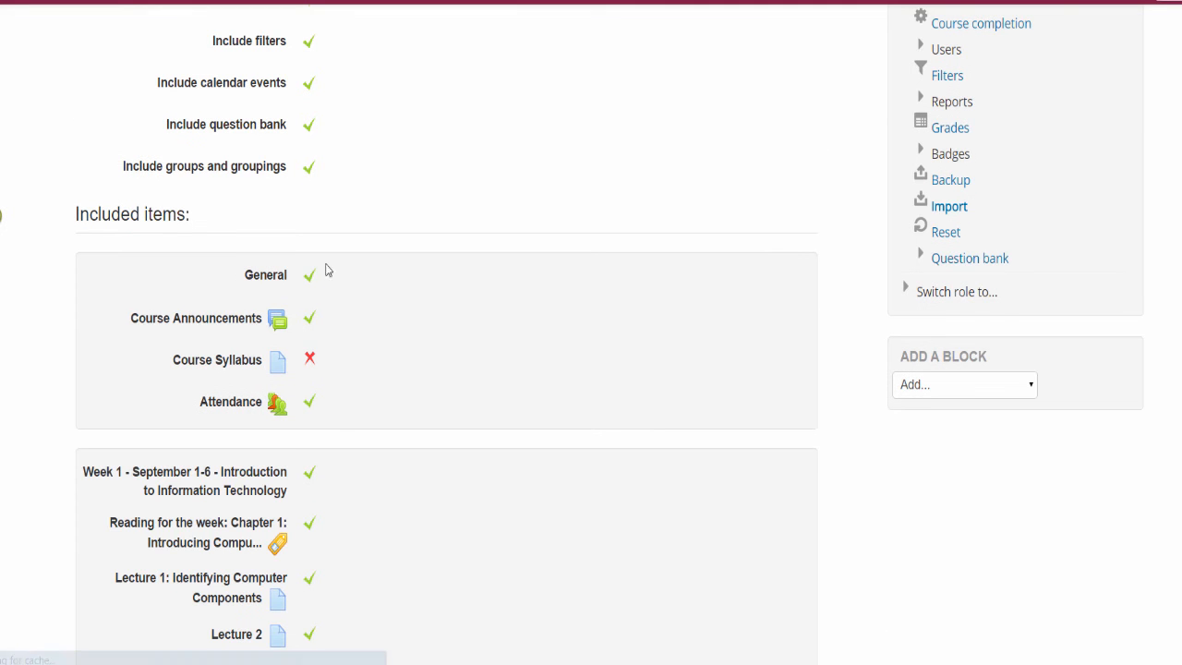
Step: Review the included items, perform the import, and return to the new course
scroll(327, 267, down, 10)
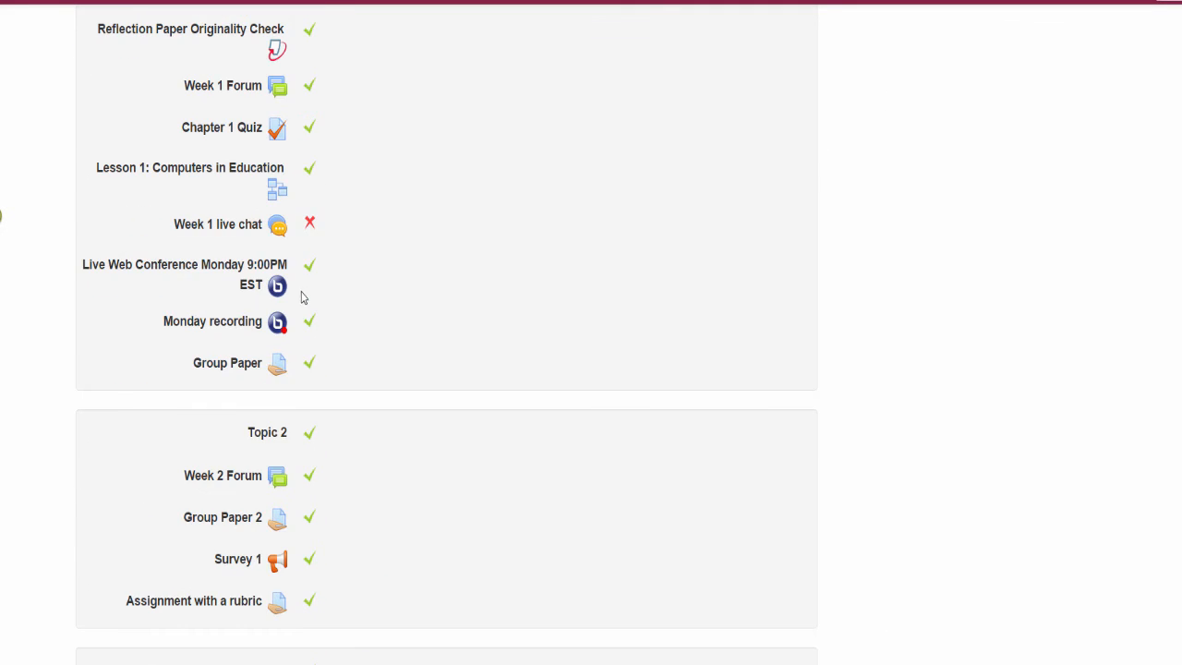
scroll(305, 296, down, 9)
scroll(339, 300, down, 17)
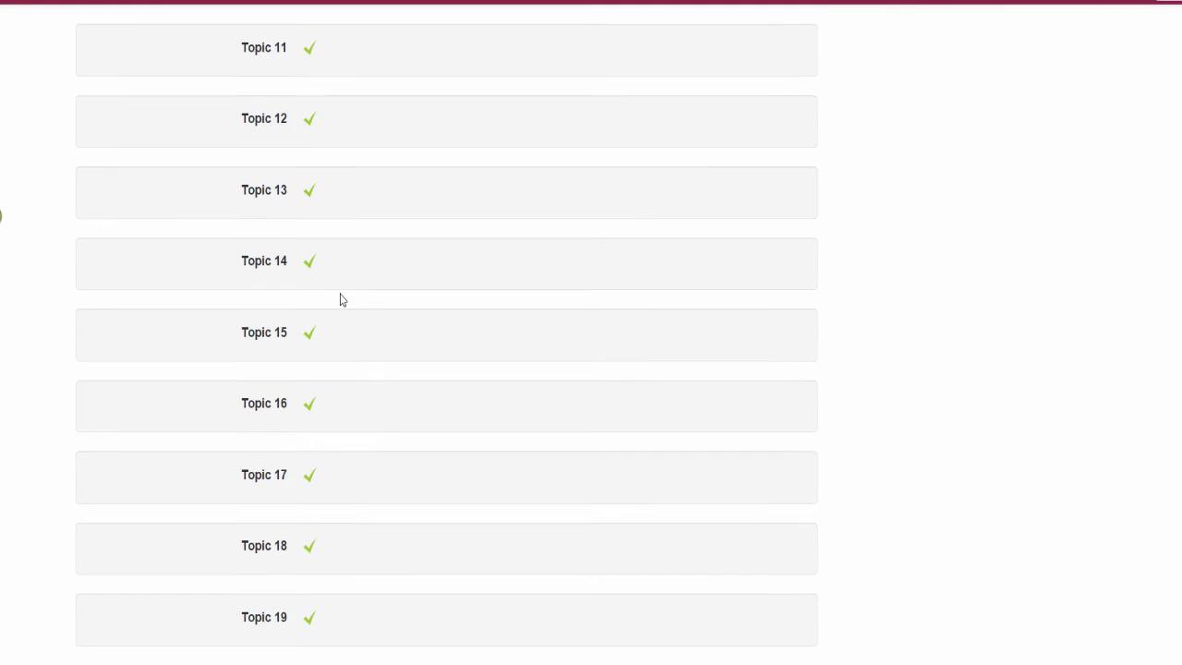
scroll(508, 418, down, 14)
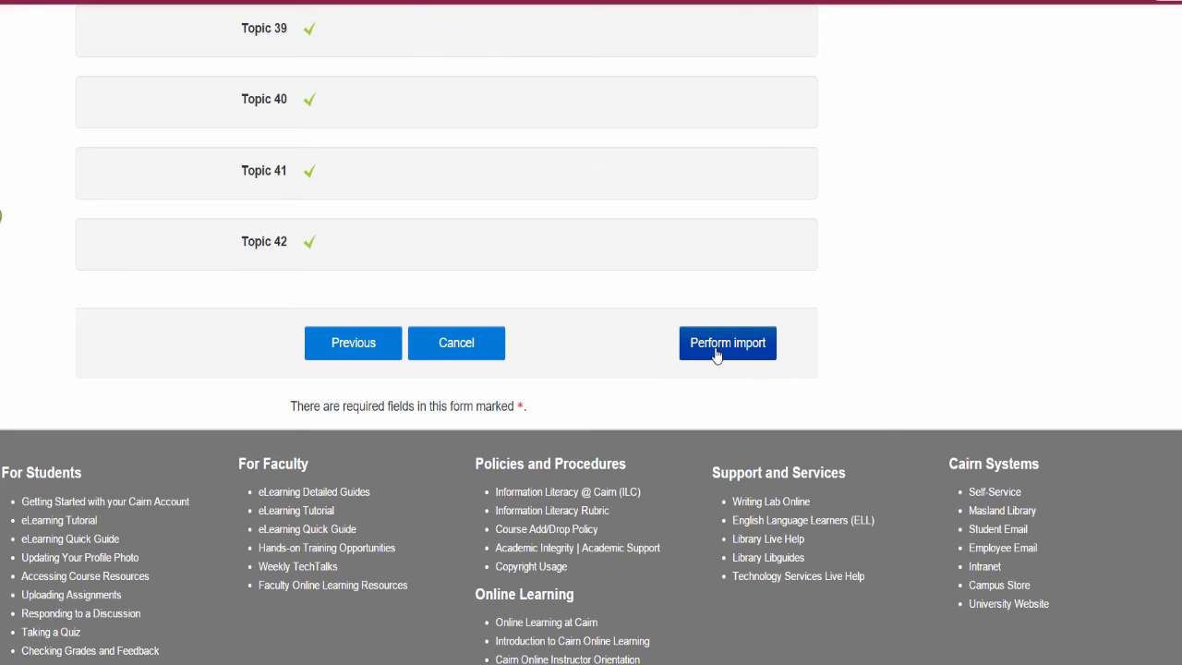
click(727, 356)
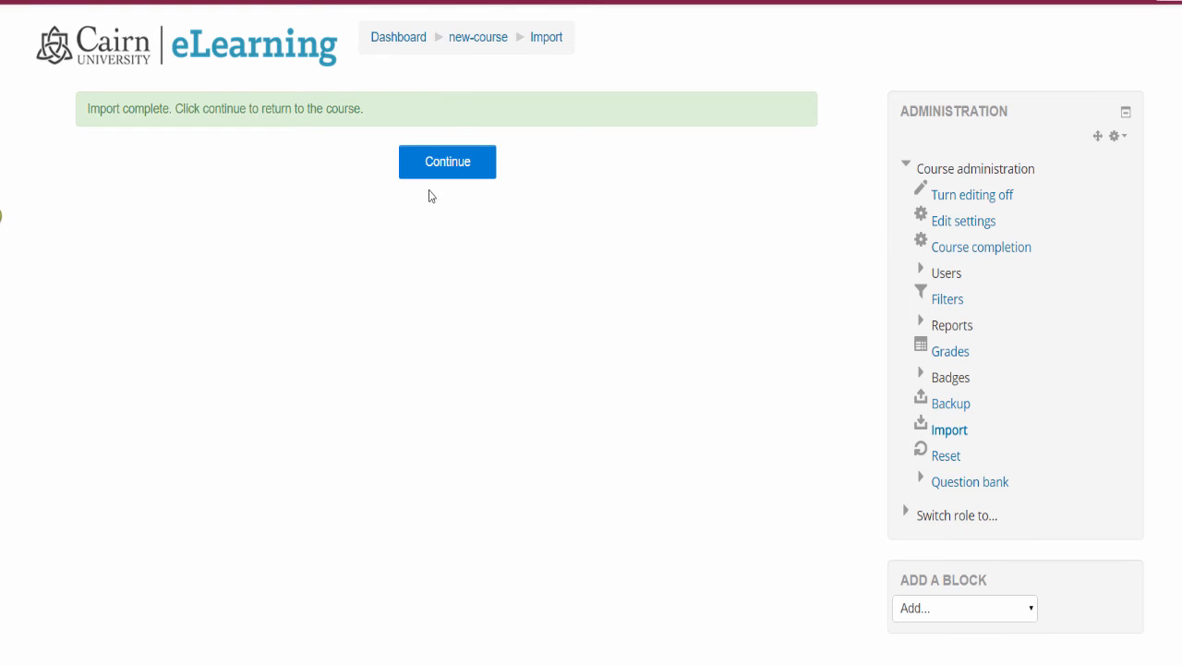
click(452, 174)
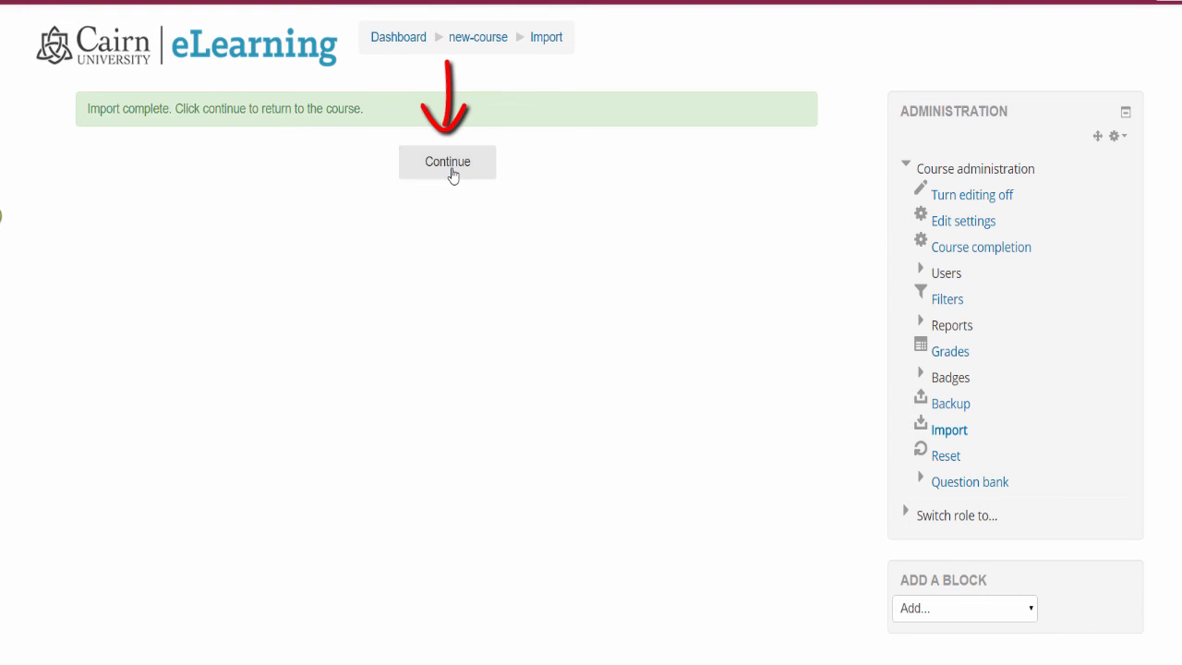
click(454, 175)
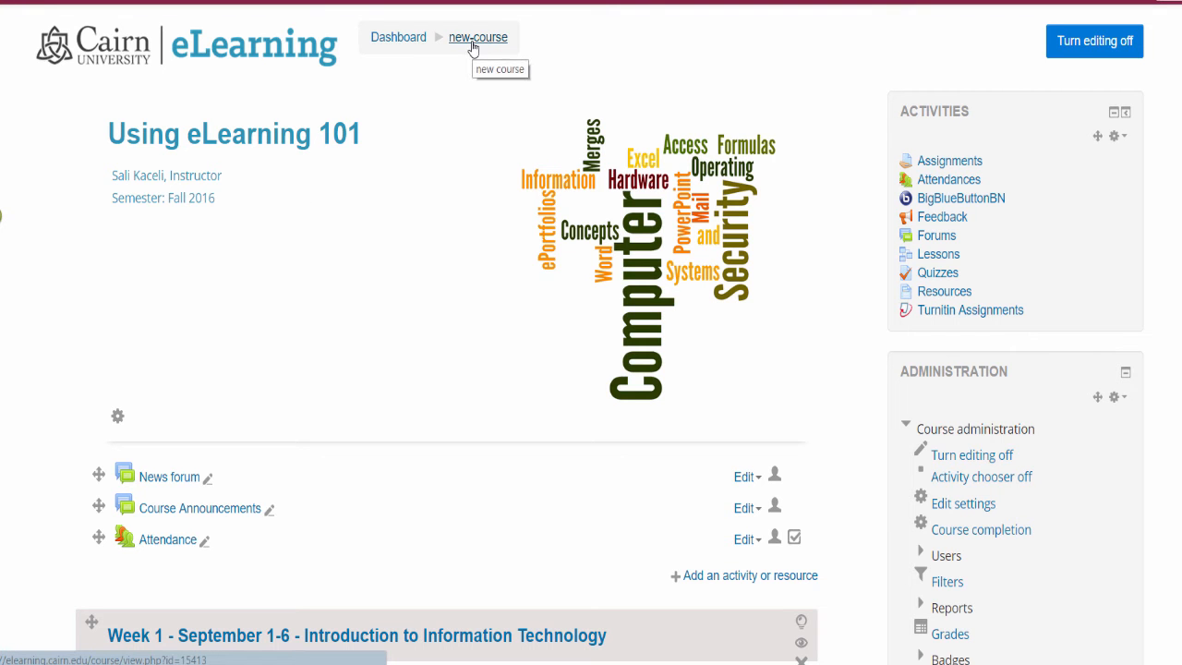
Step: Examine the imported activities and resources across the weekly and topic sections of the new course
scroll(370, 245, down, 5)
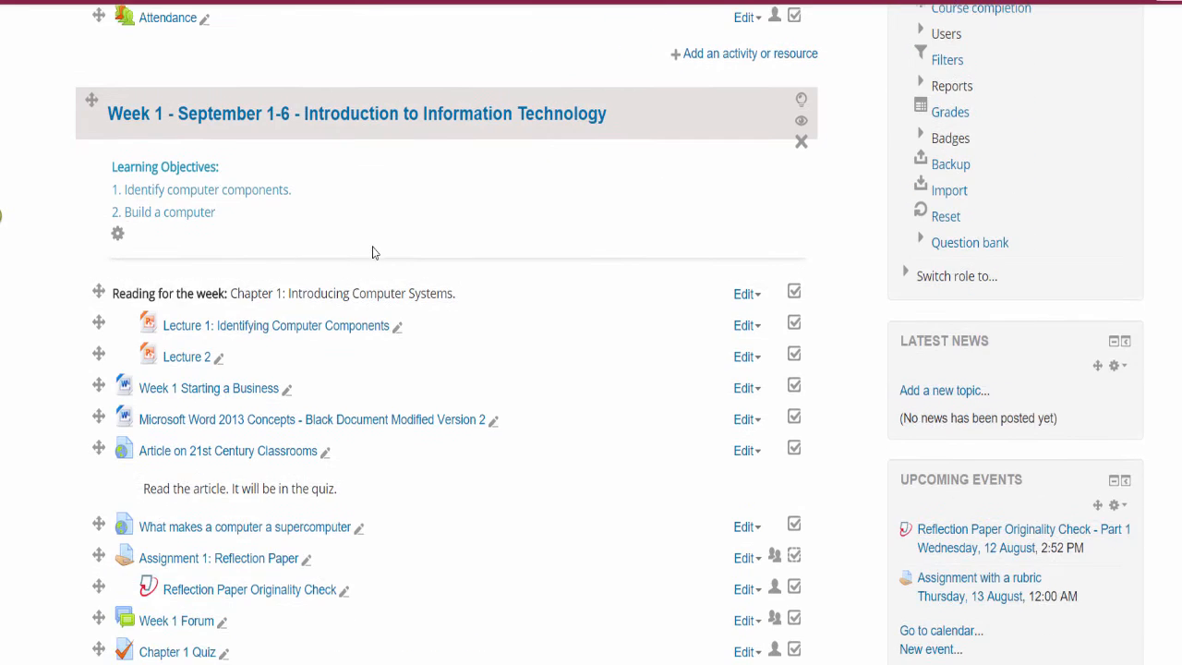
scroll(372, 249, down, 10)
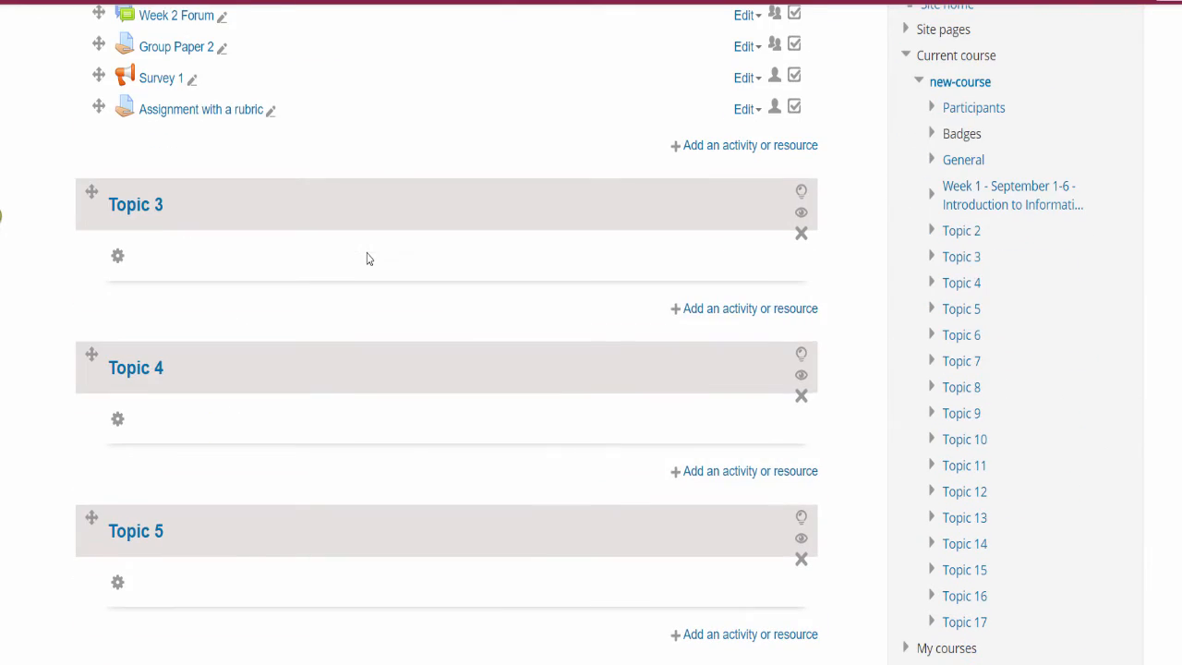
scroll(280, 272, up, 8)
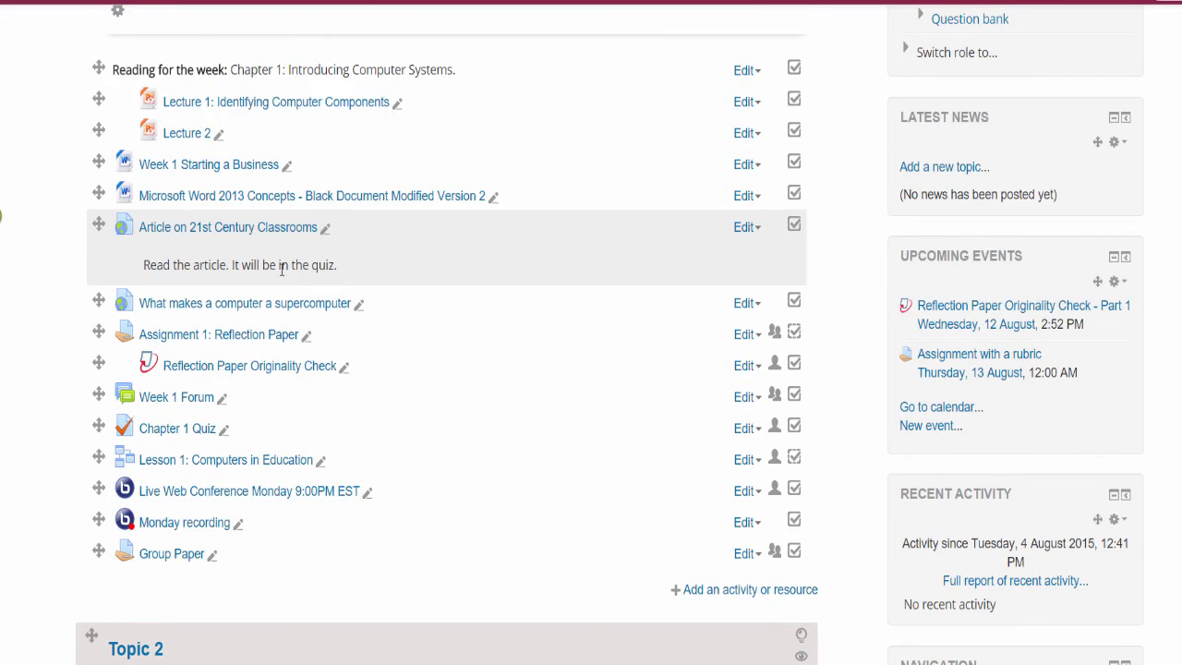
scroll(277, 269, up, 3)
scroll(430, 290, down, 2)
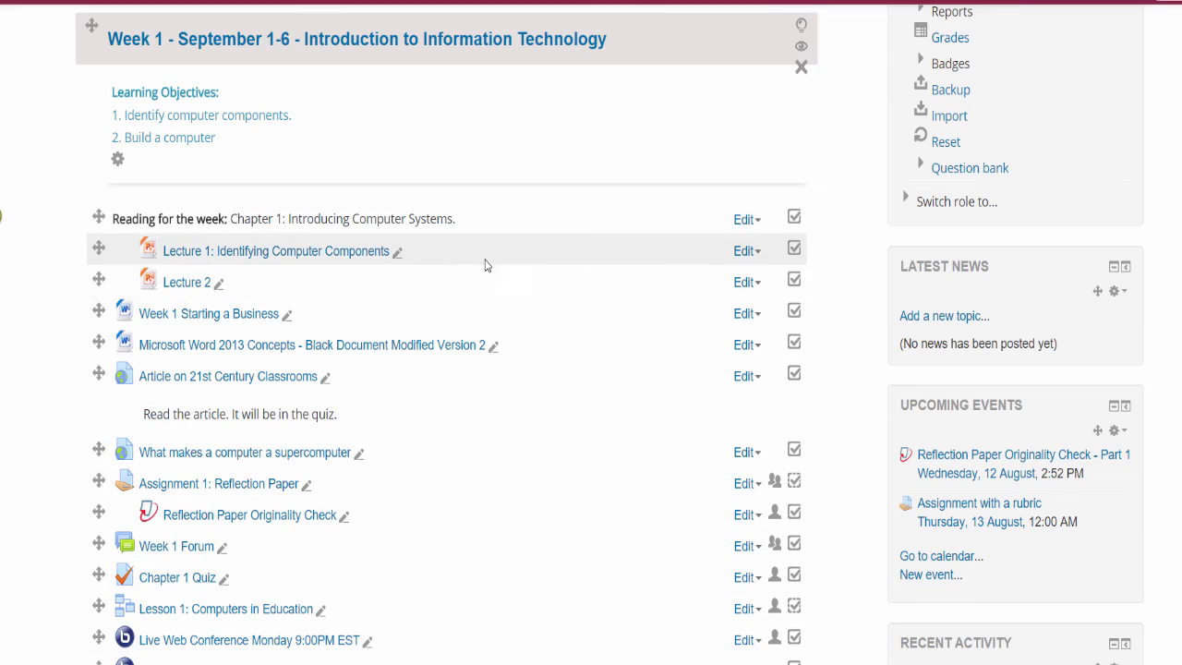
scroll(471, 295, up, 2)
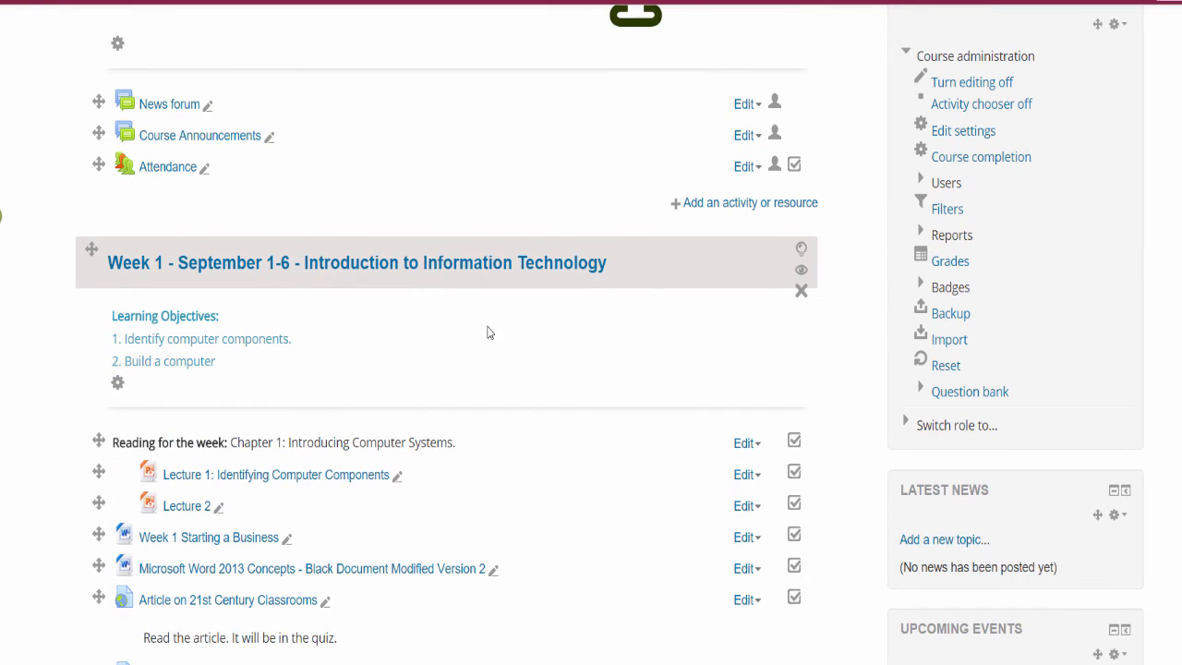
Step: Check the editing options available for Lecture 1: Identifying Computer Components, leaving the item as it is
click(743, 475)
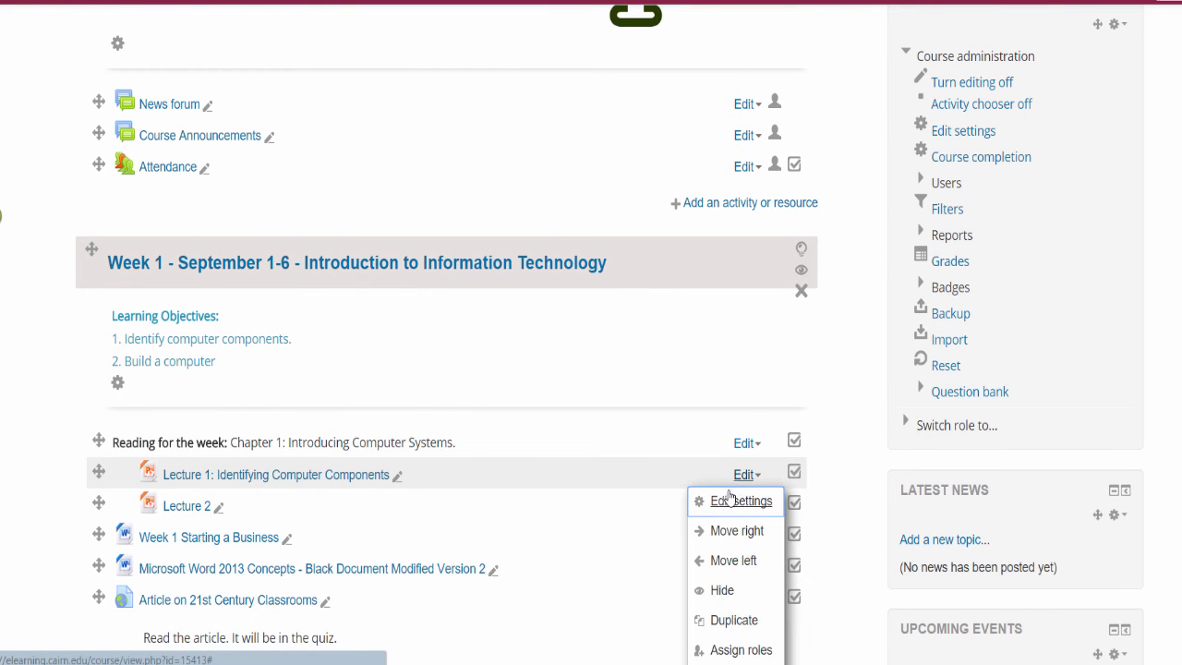
scroll(702, 503, down, 1)
scroll(702, 504, down, 1)
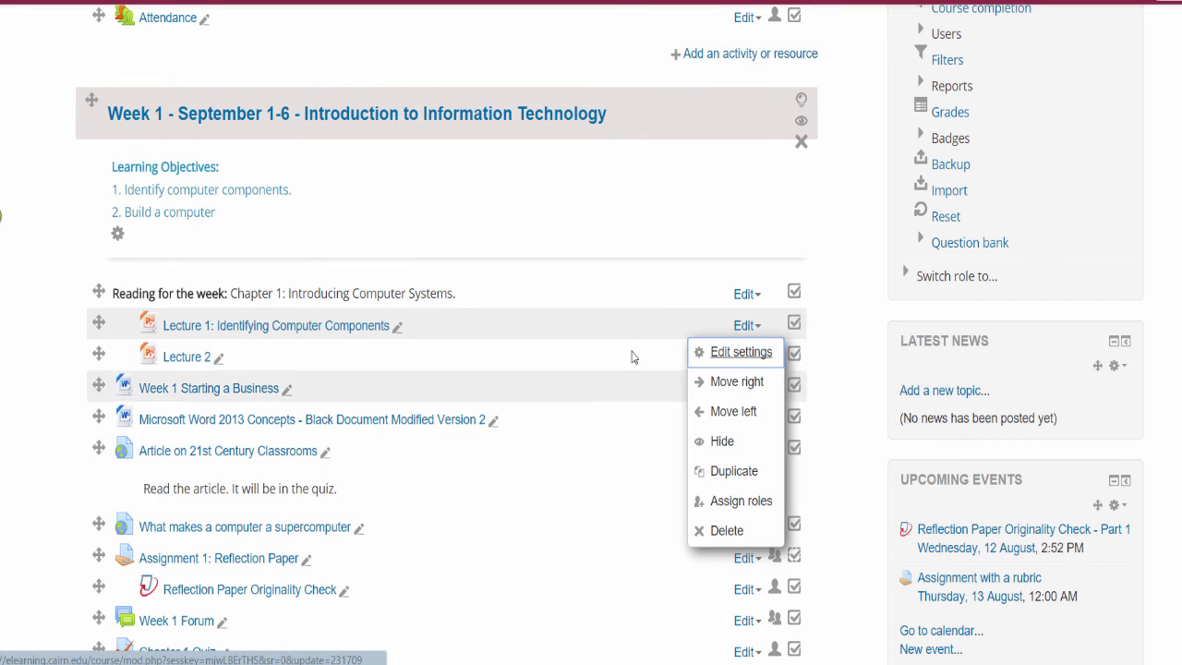
click(642, 287)
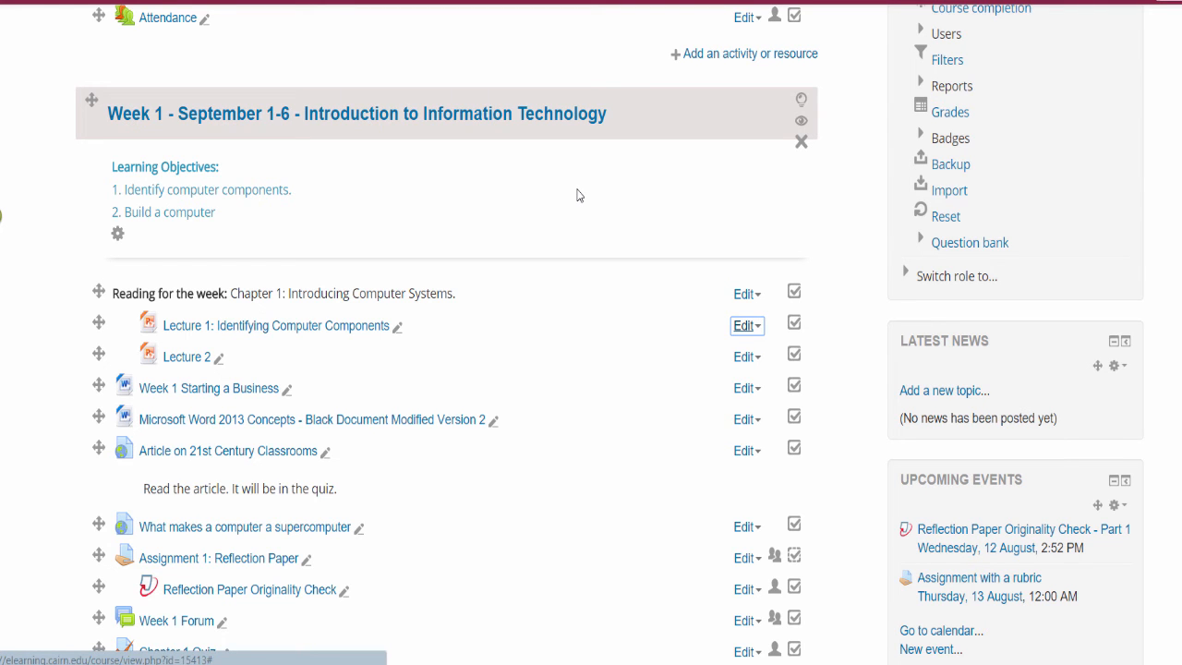
Step: Review the course header, general forums and Week 1 section for dates and details carried over from the source course
scroll(490, 204, up, 2)
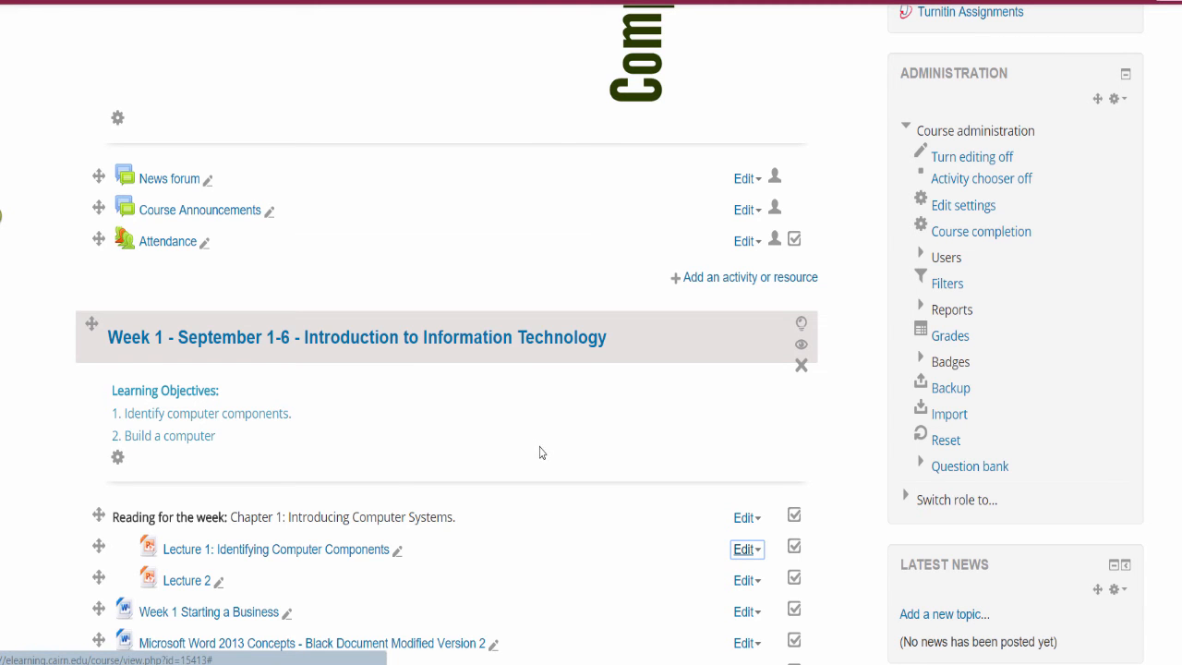
scroll(543, 447, down, 1)
scroll(544, 427, down, 1)
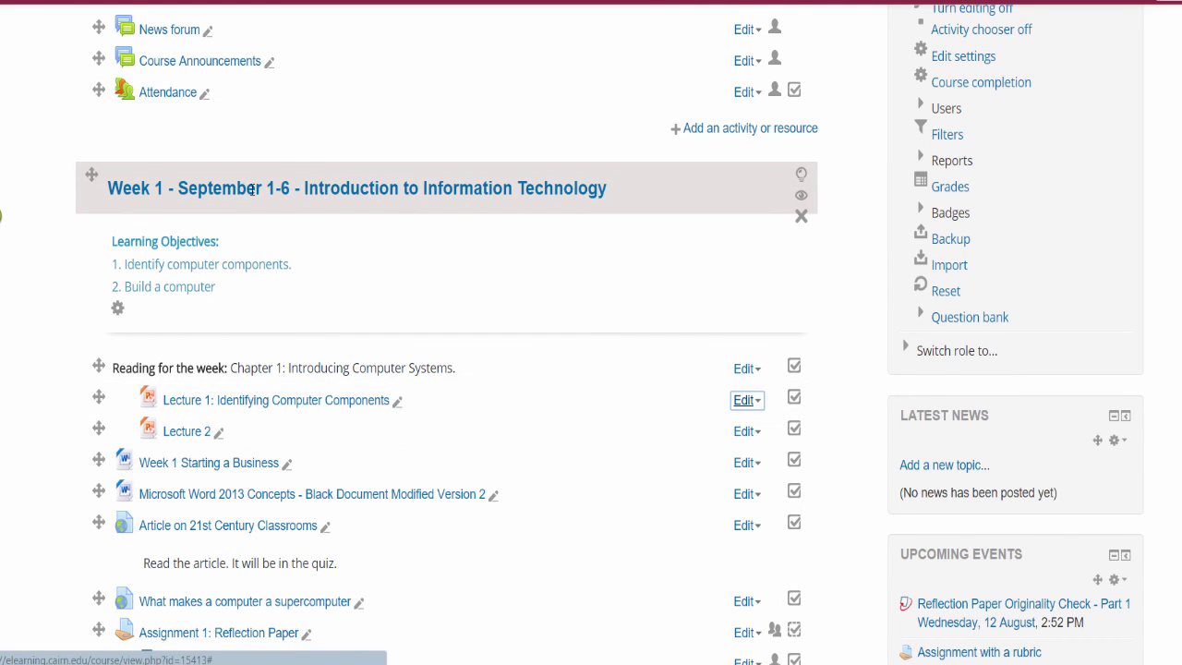
scroll(251, 189, down, 2)
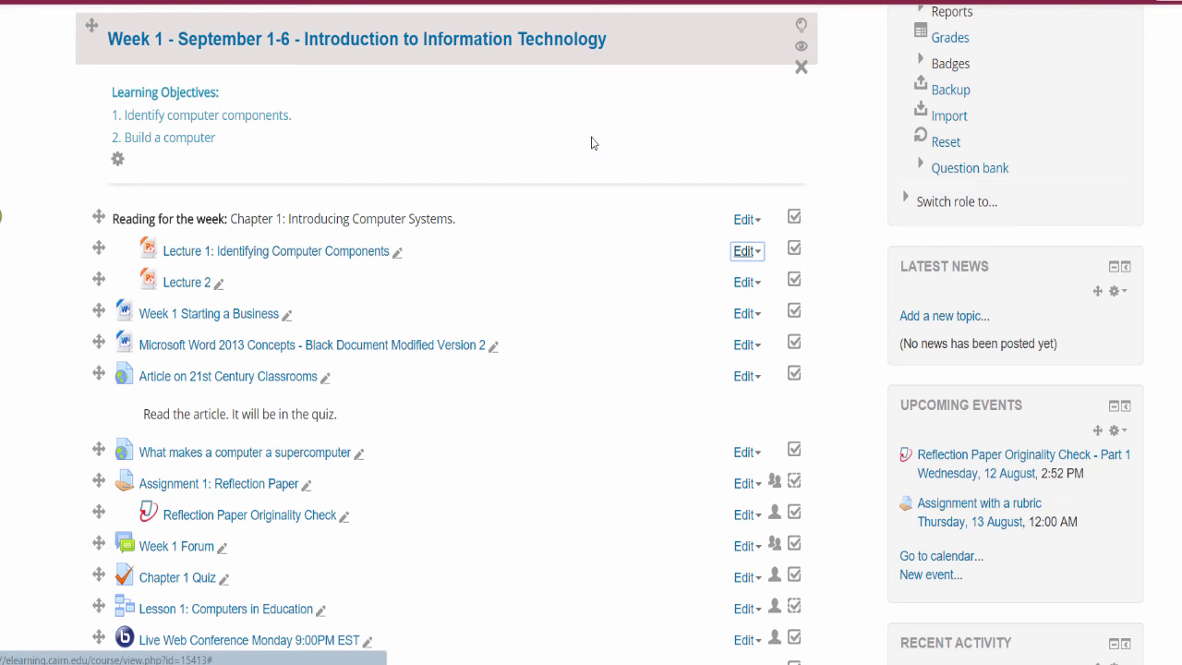
scroll(697, 120, up, 5)
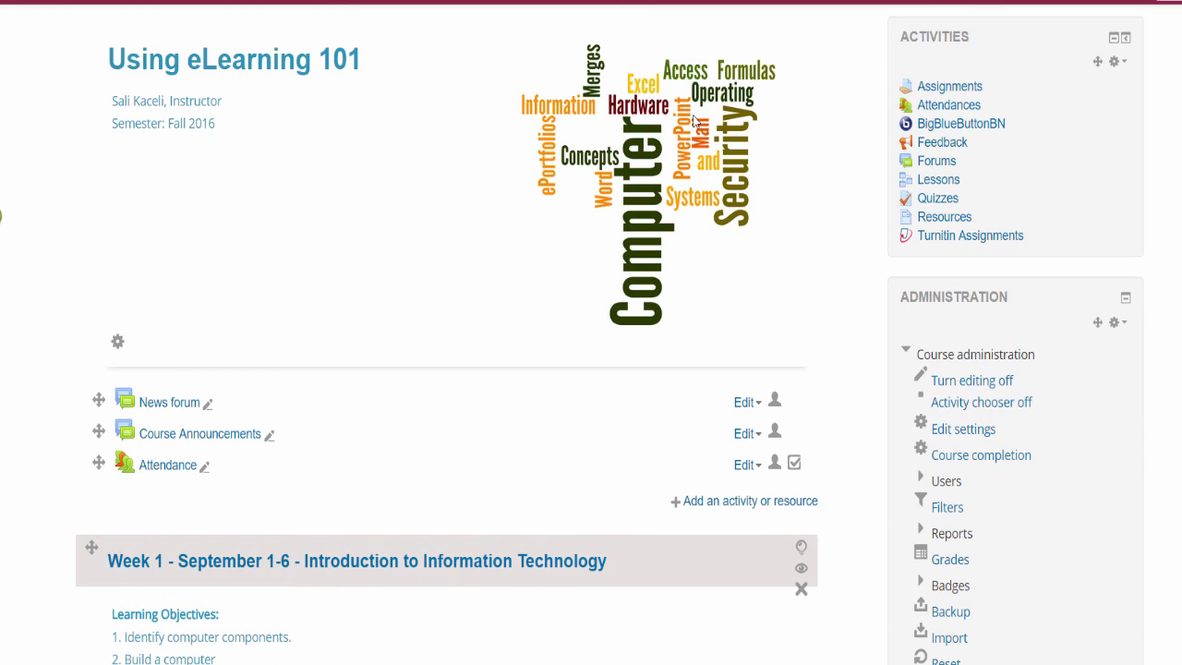
scroll(488, 231, down, 2)
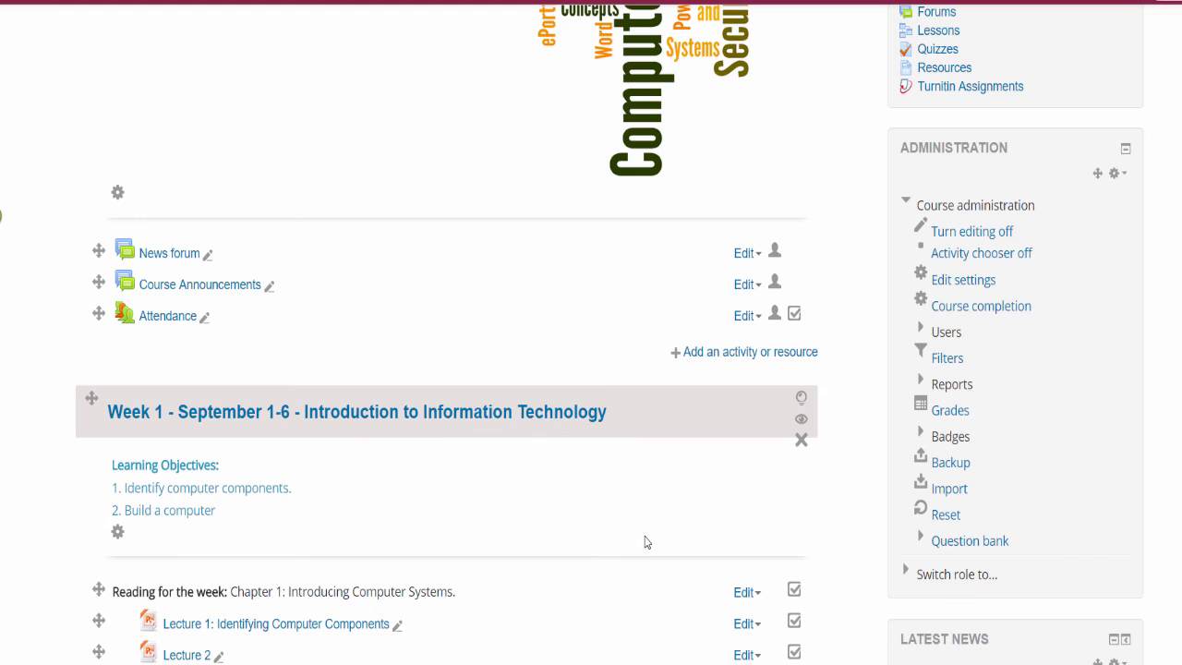
scroll(722, 515, up, 3)
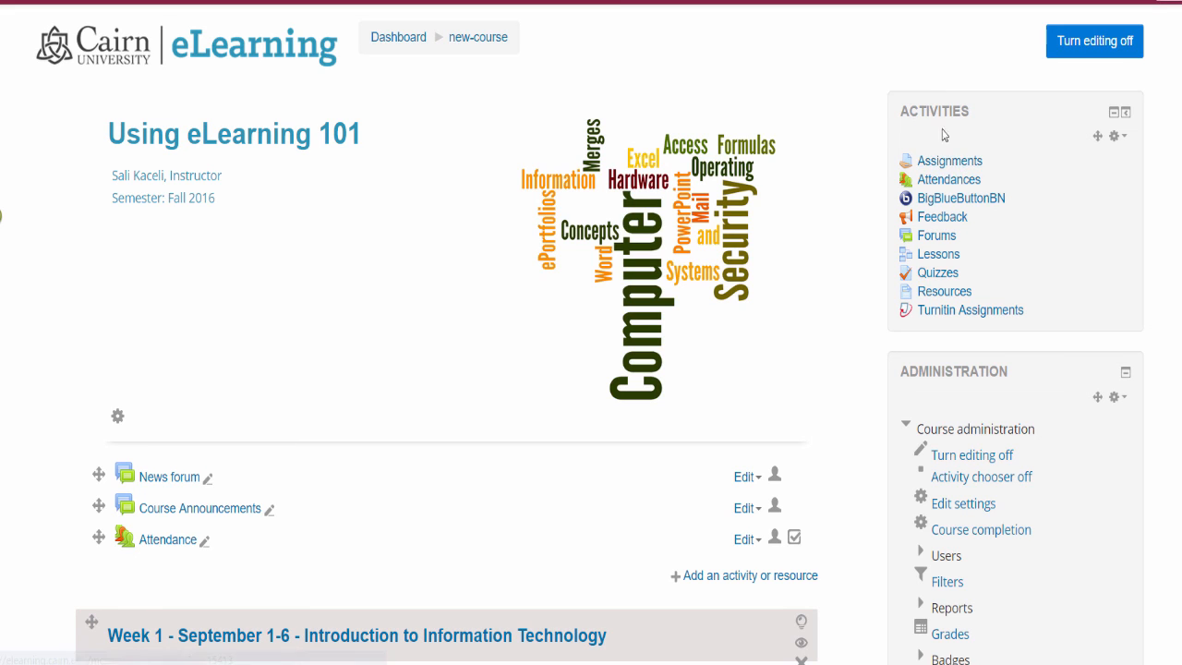
Step: Inspect the list of the course's general and learning forums, and return to the course page
click(947, 166)
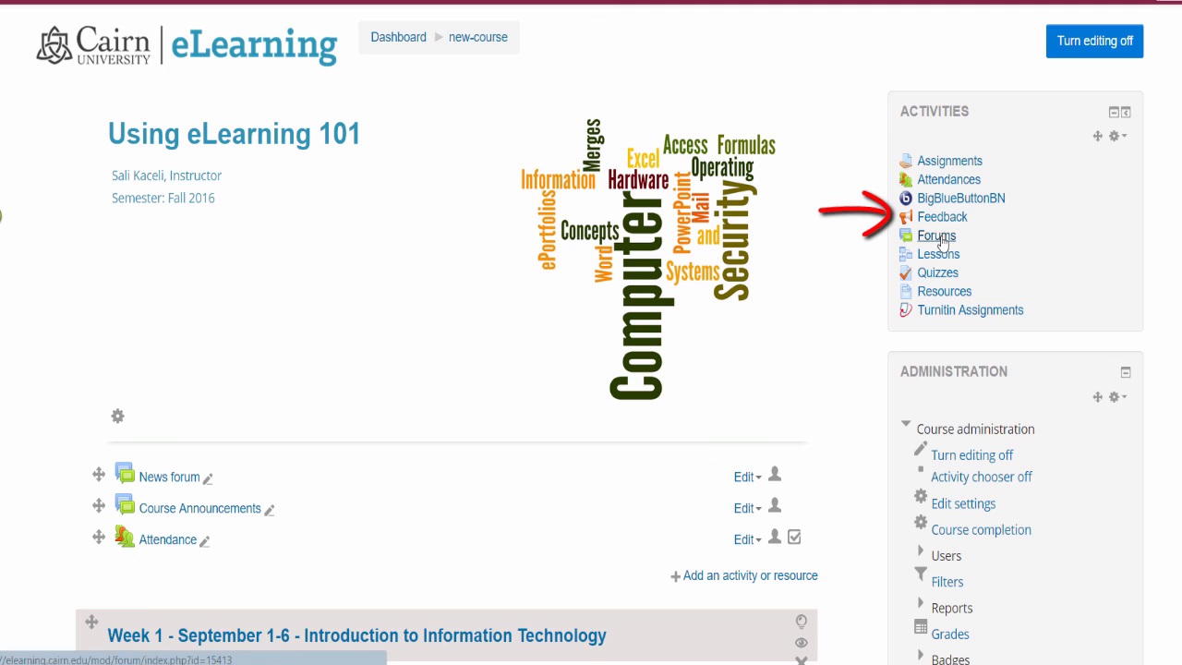
click(938, 238)
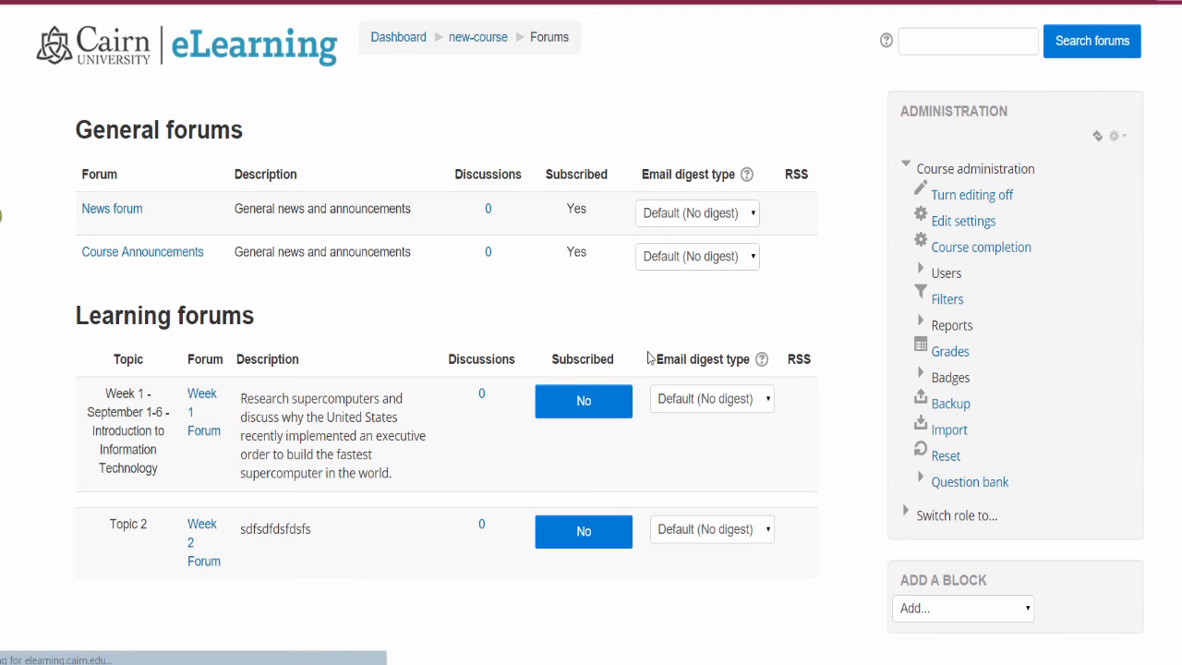
scroll(600, 330, down, 2)
click(600, 330)
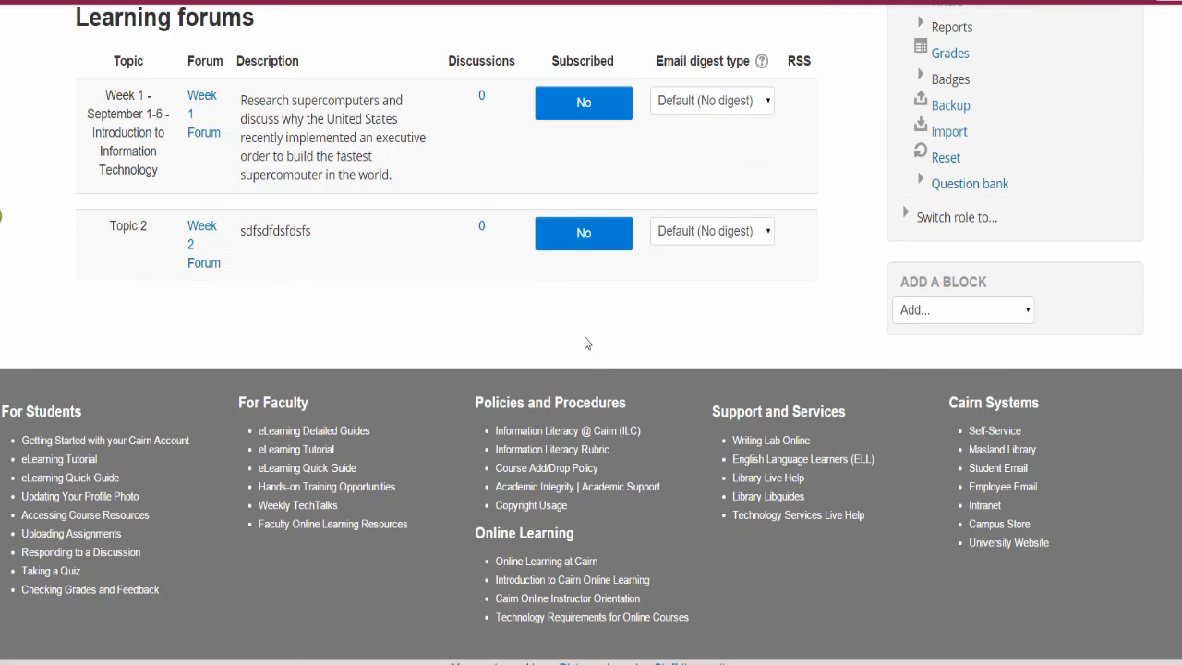
scroll(586, 340, up, 4)
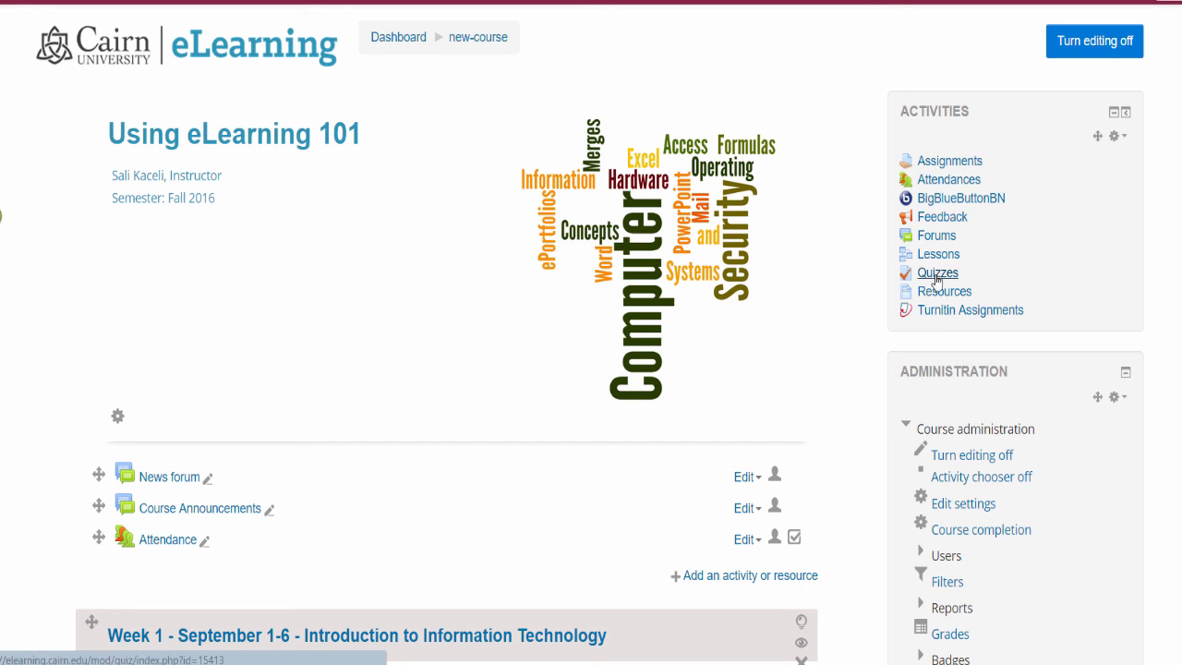
Step: View the course's quiz list, return to the course page and highlight the year in the semester line
click(931, 274)
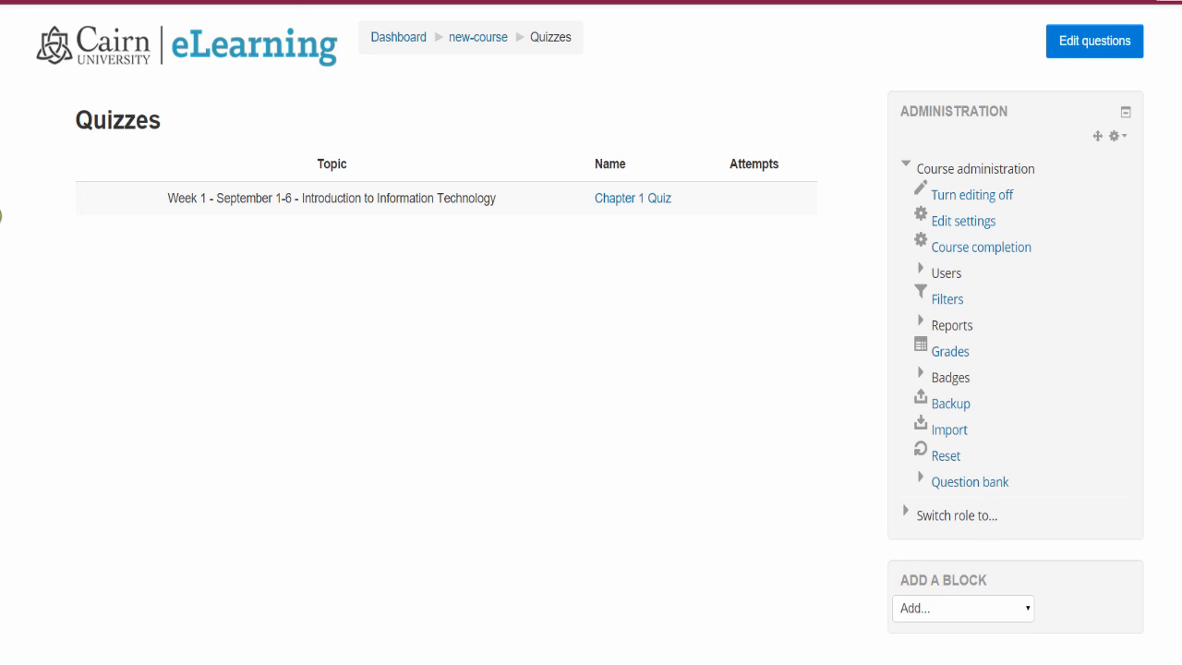
click(17, 2)
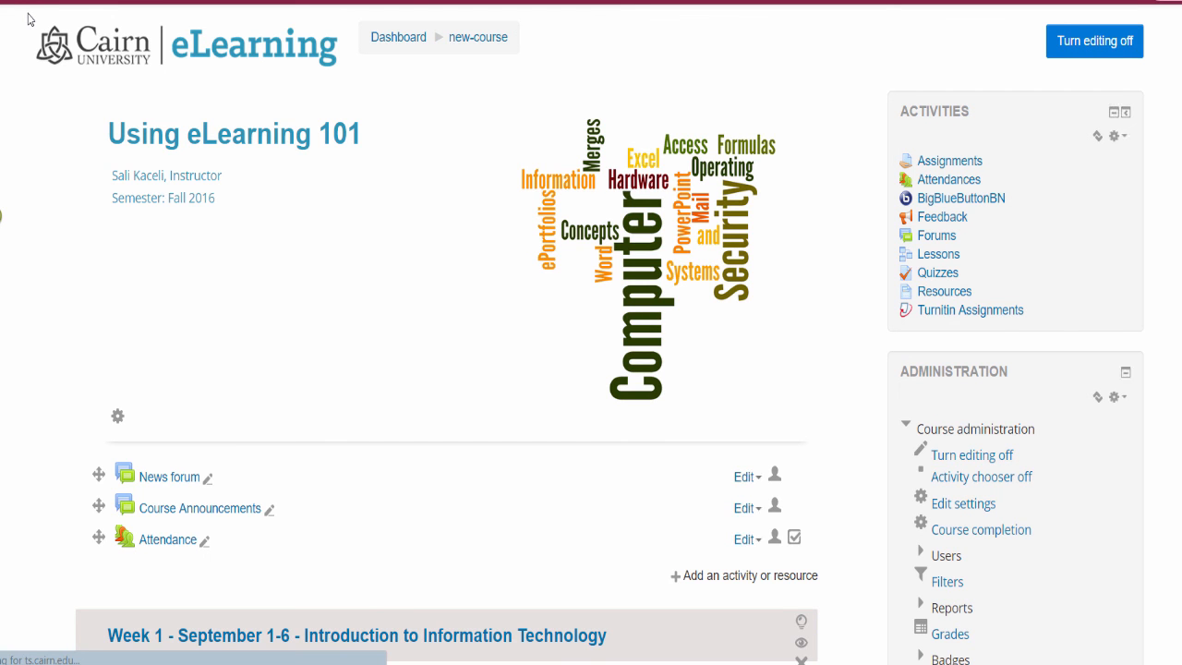
double_click(198, 198)
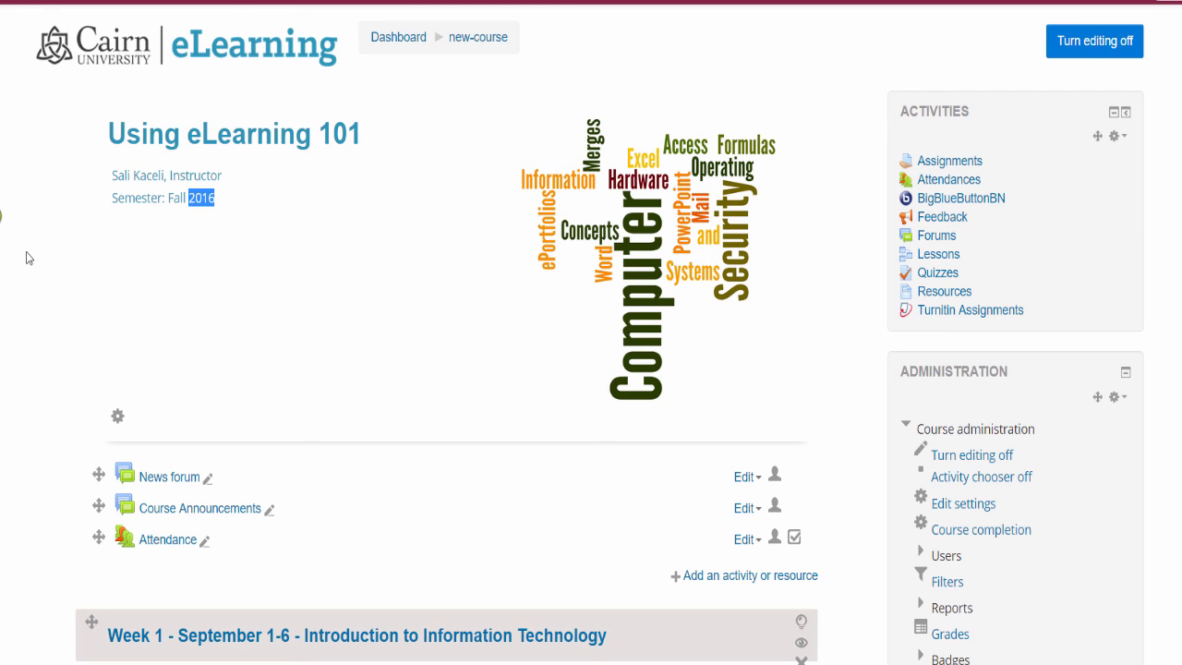